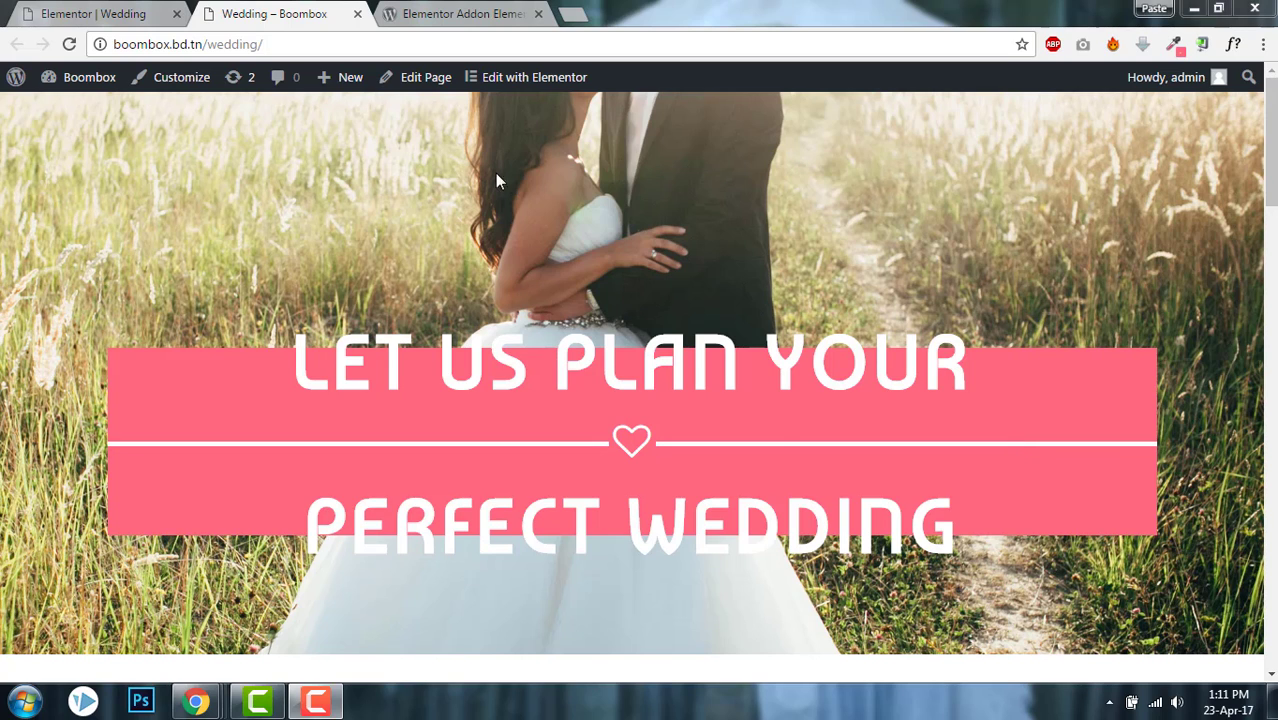
# Scroll the Addon Elements plugin page to its Text Separator entry, then return to the wedding editor
pyautogui.click(406, 13)
pyautogui.moveTo(1257, 334); pyautogui.dragTo(1259, 184)
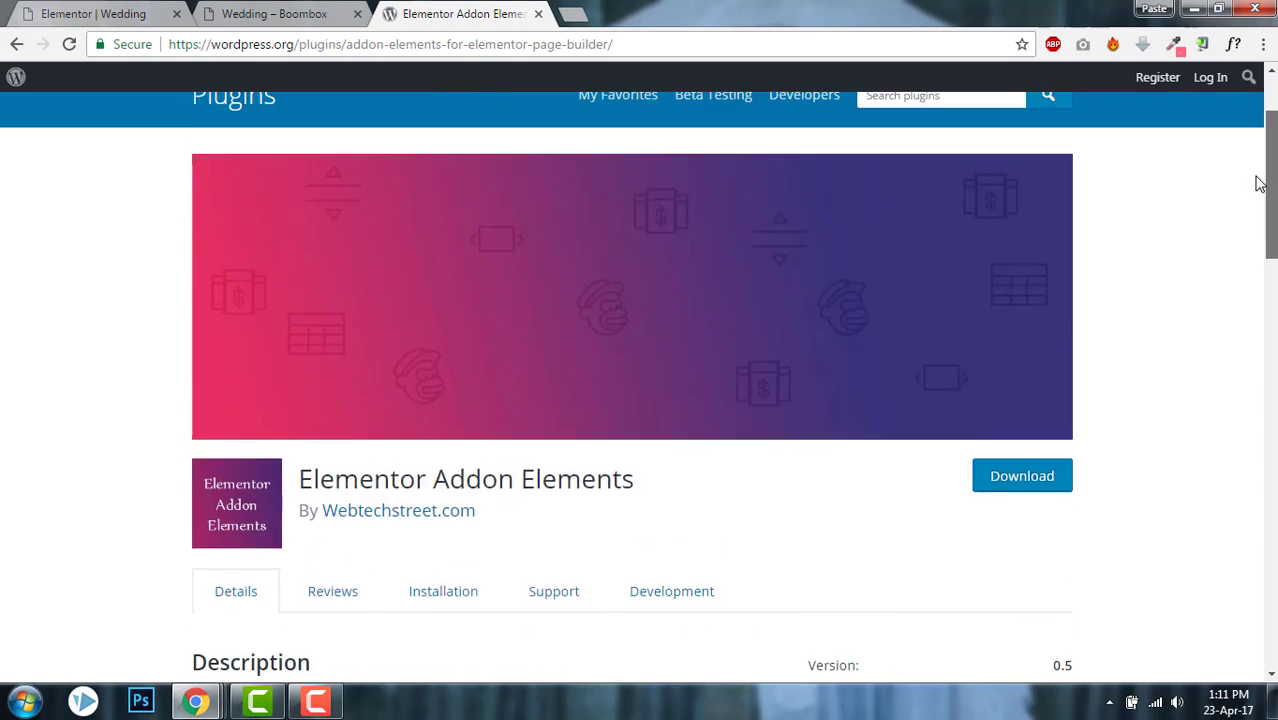
pyautogui.scroll(1, 1259, 184)
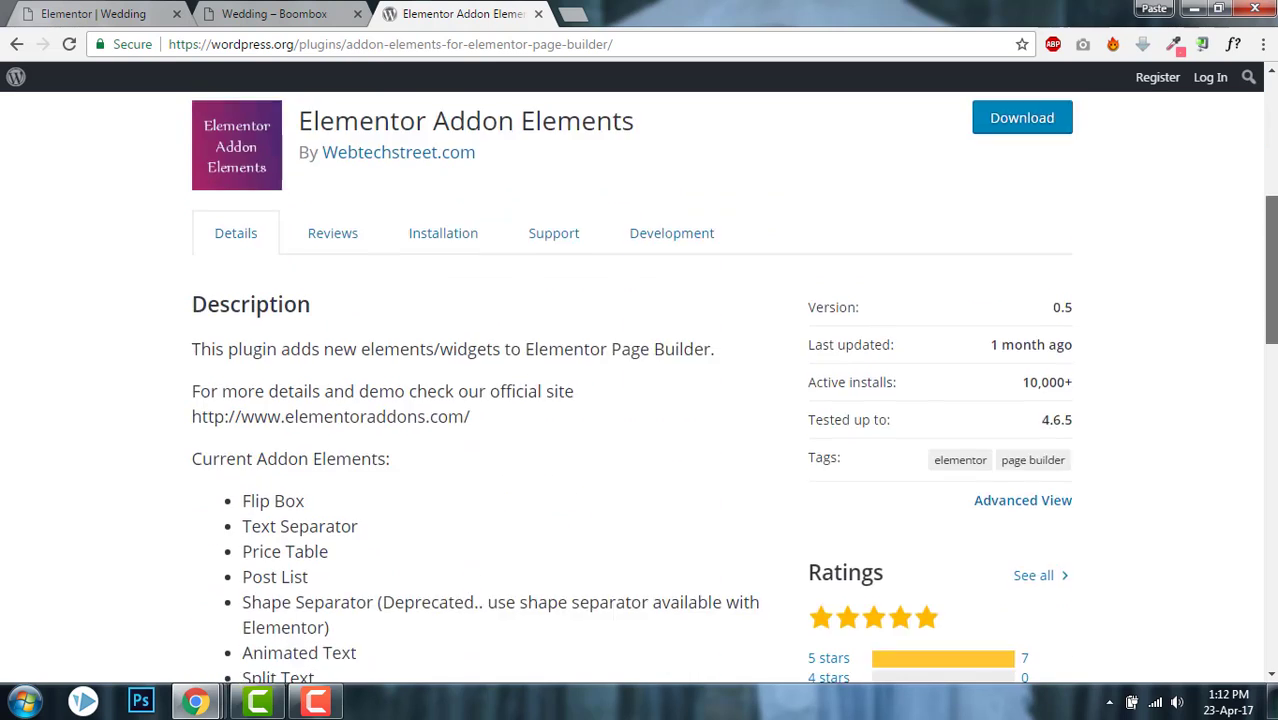
pyautogui.moveTo(1262, 190); pyautogui.dragTo(1266, 325)
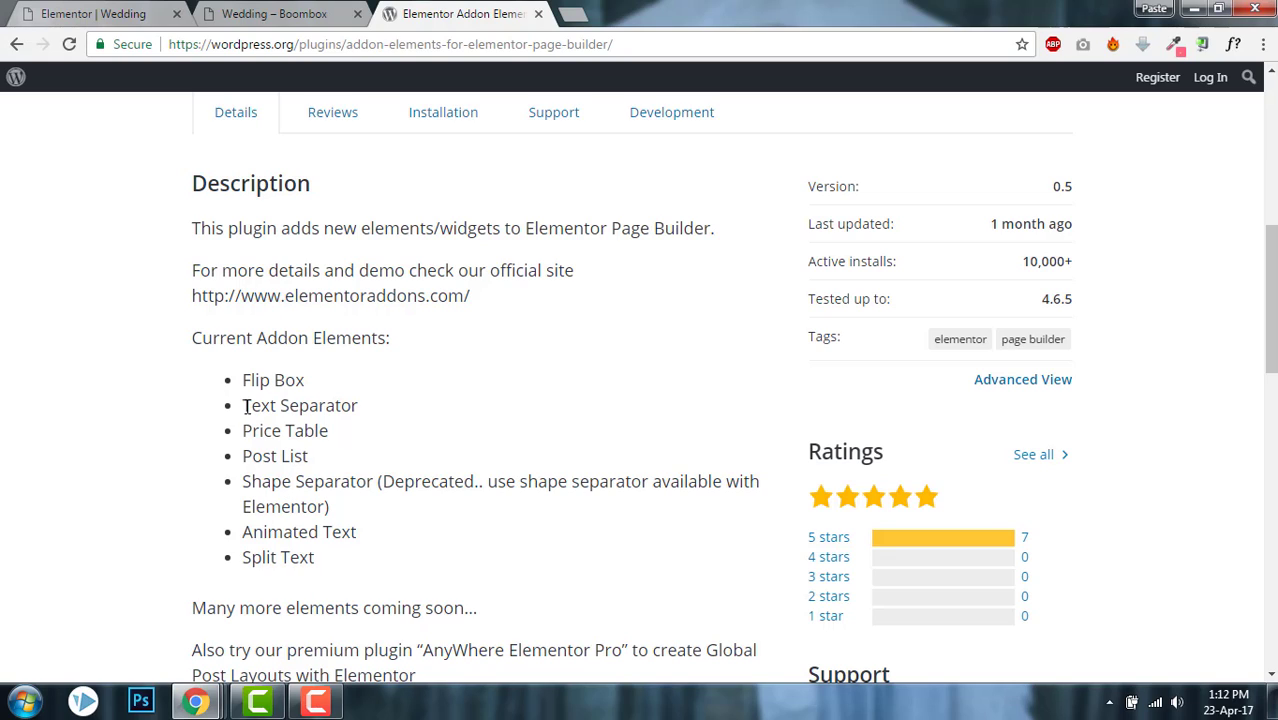
pyautogui.moveTo(244, 405); pyautogui.dragTo(362, 388)
pyautogui.click(362, 390)
pyautogui.click(137, 10)
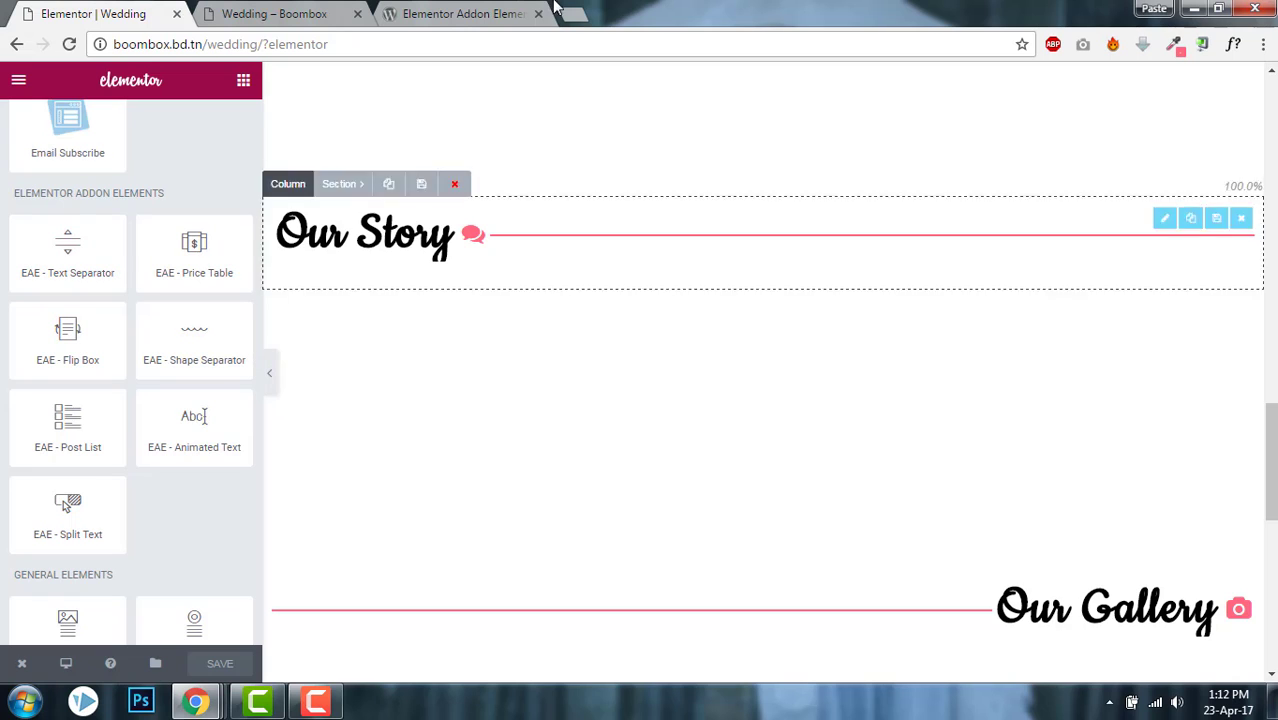
# Scroll the live Boombox wedding page through Our Story, Our clients and What our clients say
pyautogui.click(280, 12)
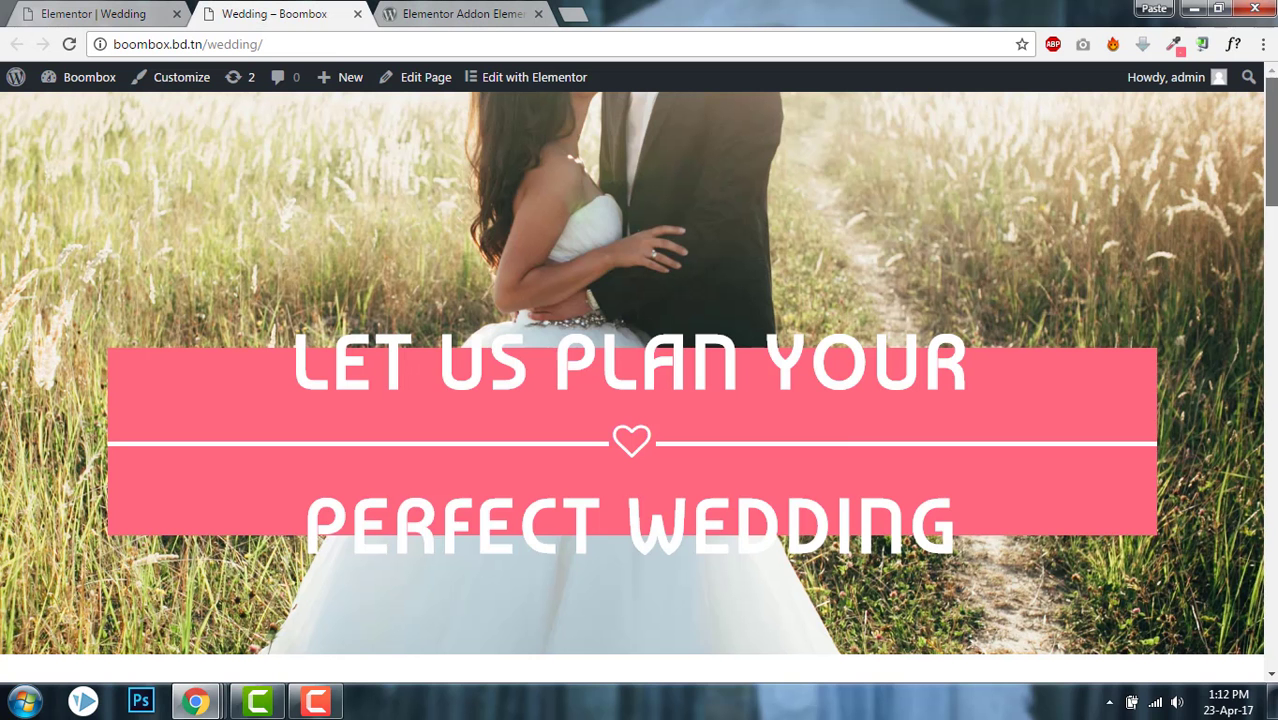
pyautogui.moveTo(1270, 165); pyautogui.dragTo(1270, 192)
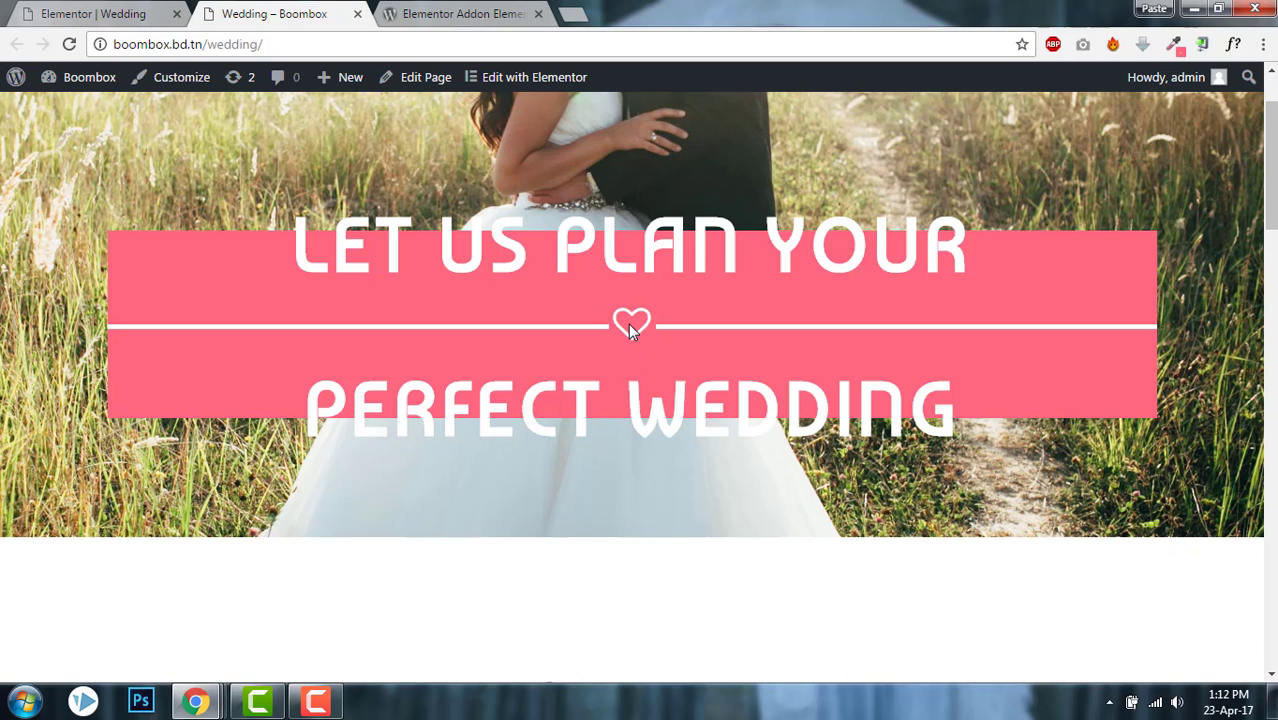
pyautogui.scroll(-5, 643, 233)
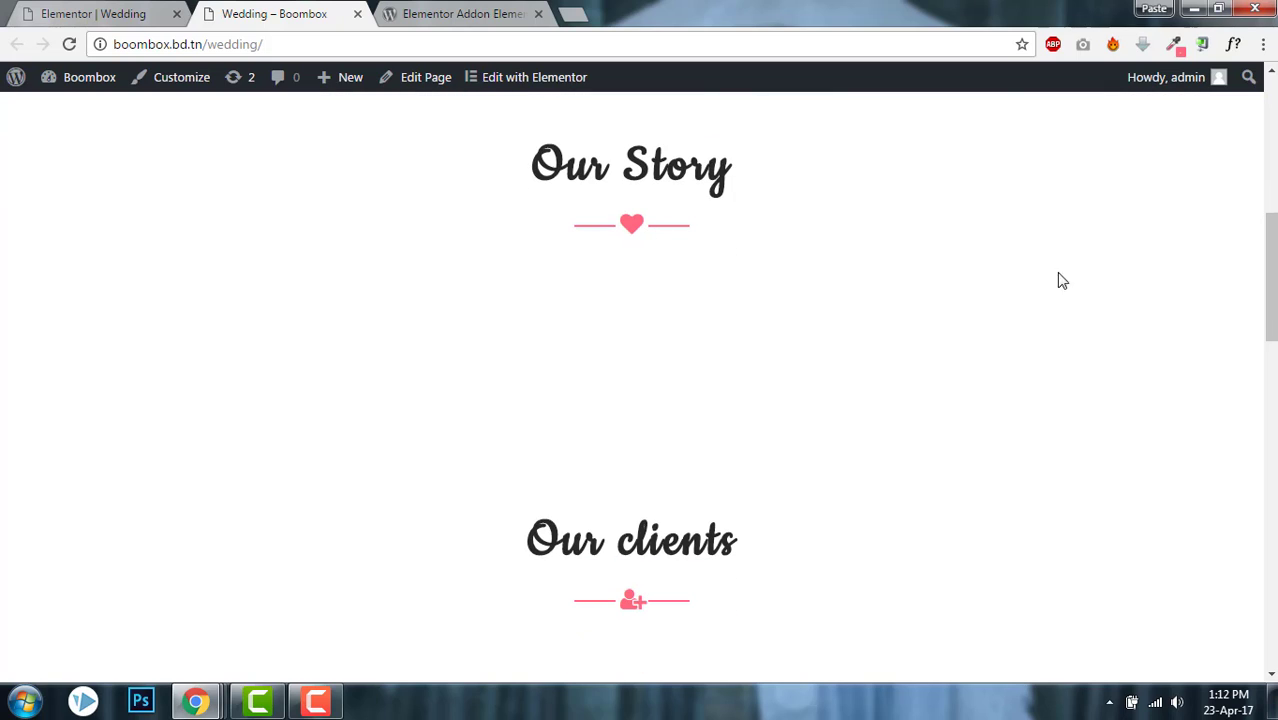
pyautogui.moveTo(1270, 285); pyautogui.dragTo(1270, 314)
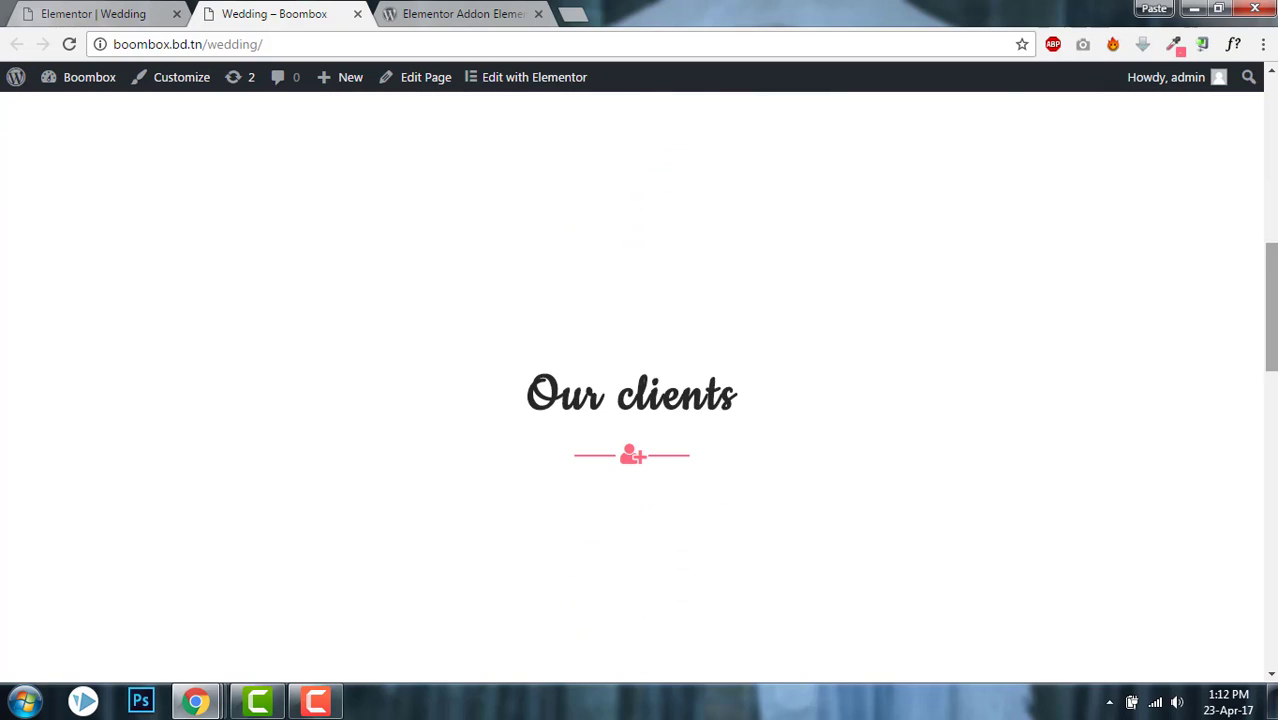
pyautogui.scroll(-5, 610, 462)
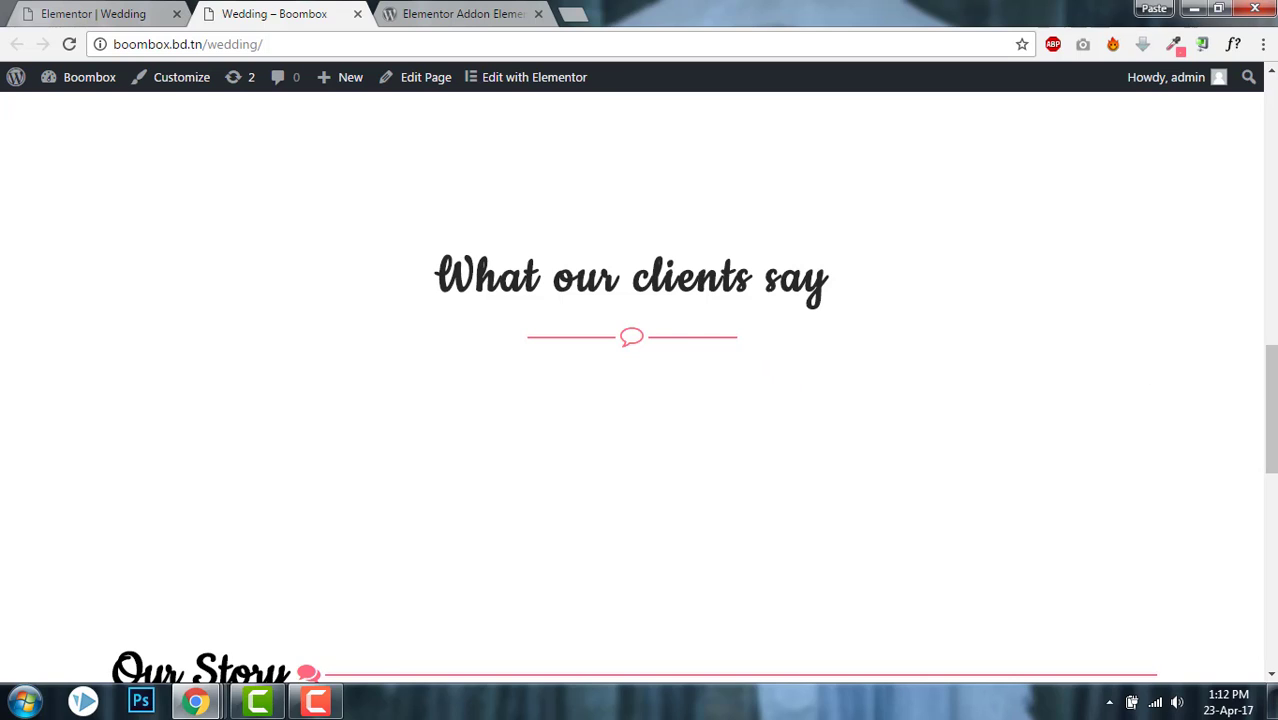
pyautogui.moveTo(1271, 363)
pyautogui.mouseDown()
pyautogui.moveTo(1270, 586)
pyautogui.moveTo(1252, 190)
pyautogui.mouseUp()
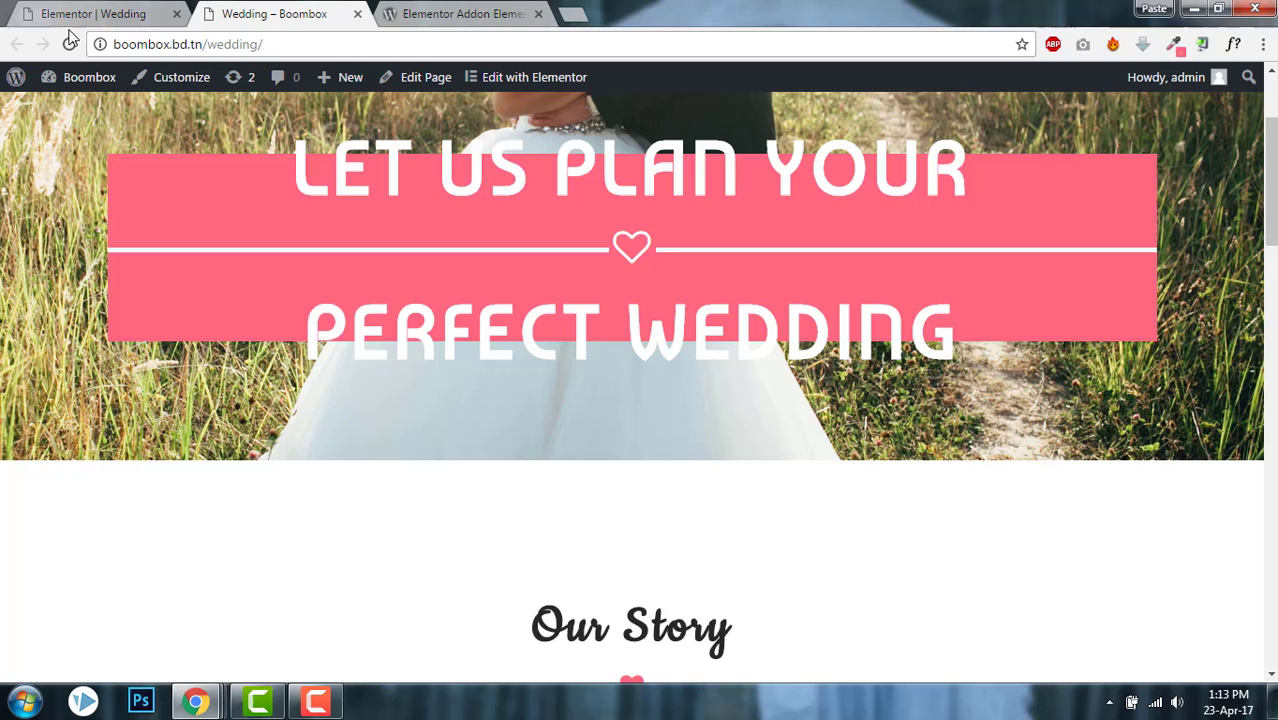
# Go back to the Elementor wedding editor with the Basic widgets, including Divider, in view
pyautogui.click(184, 12)
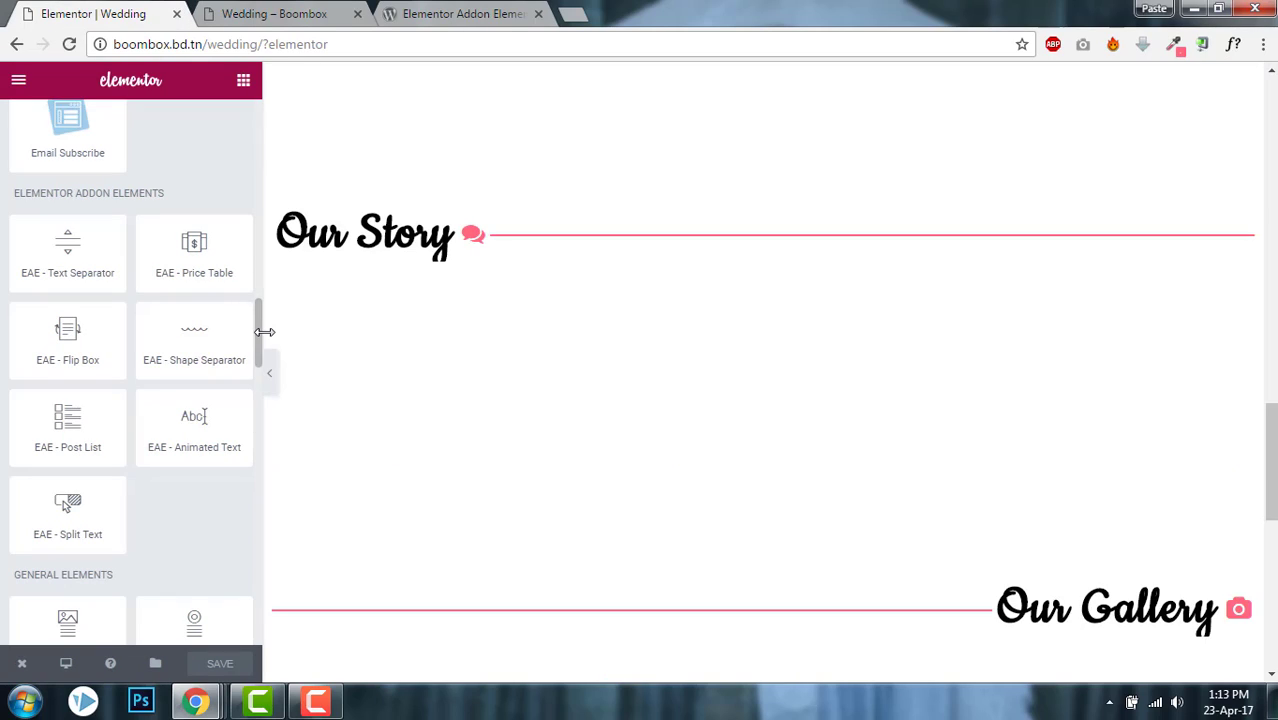
pyautogui.scroll(1, 253, 300)
pyautogui.scroll(10, 240, 250)
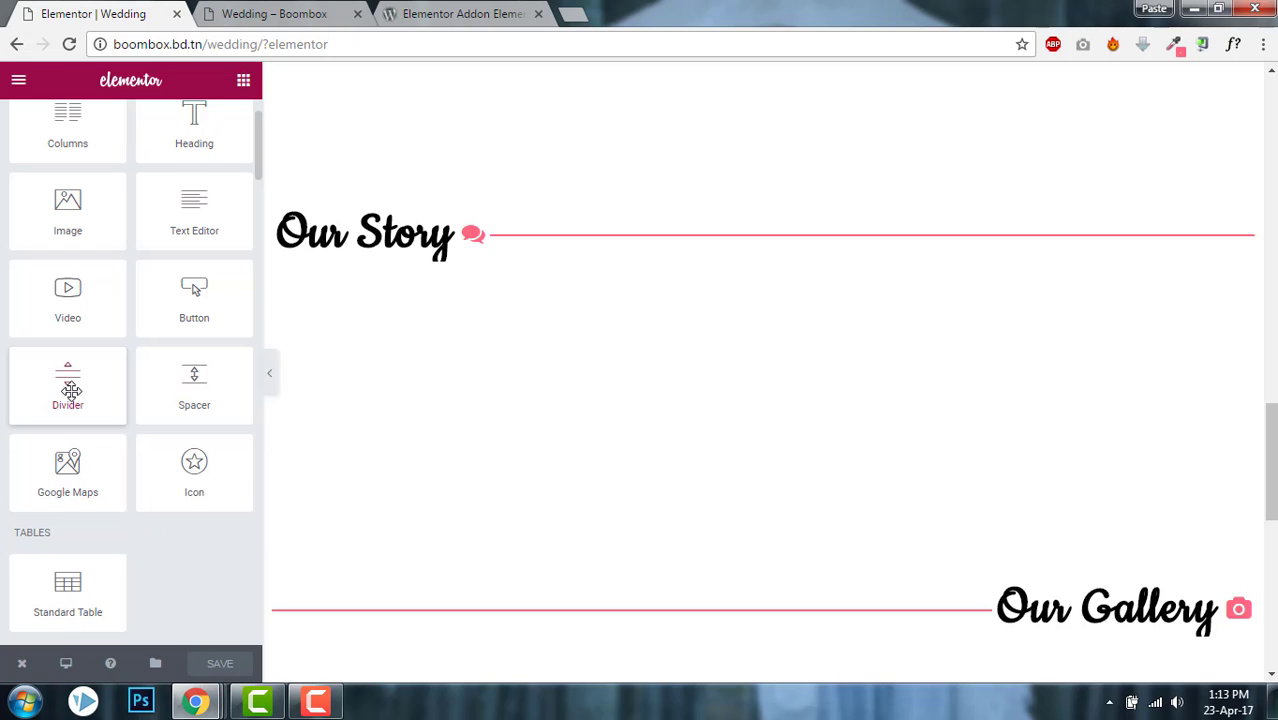
pyautogui.moveTo(1272, 465)
pyautogui.mouseDown()
pyautogui.moveTo(1272, 300)
pyautogui.moveTo(1270, 335)
pyautogui.moveTo(1240, 202)
pyautogui.mouseUp()
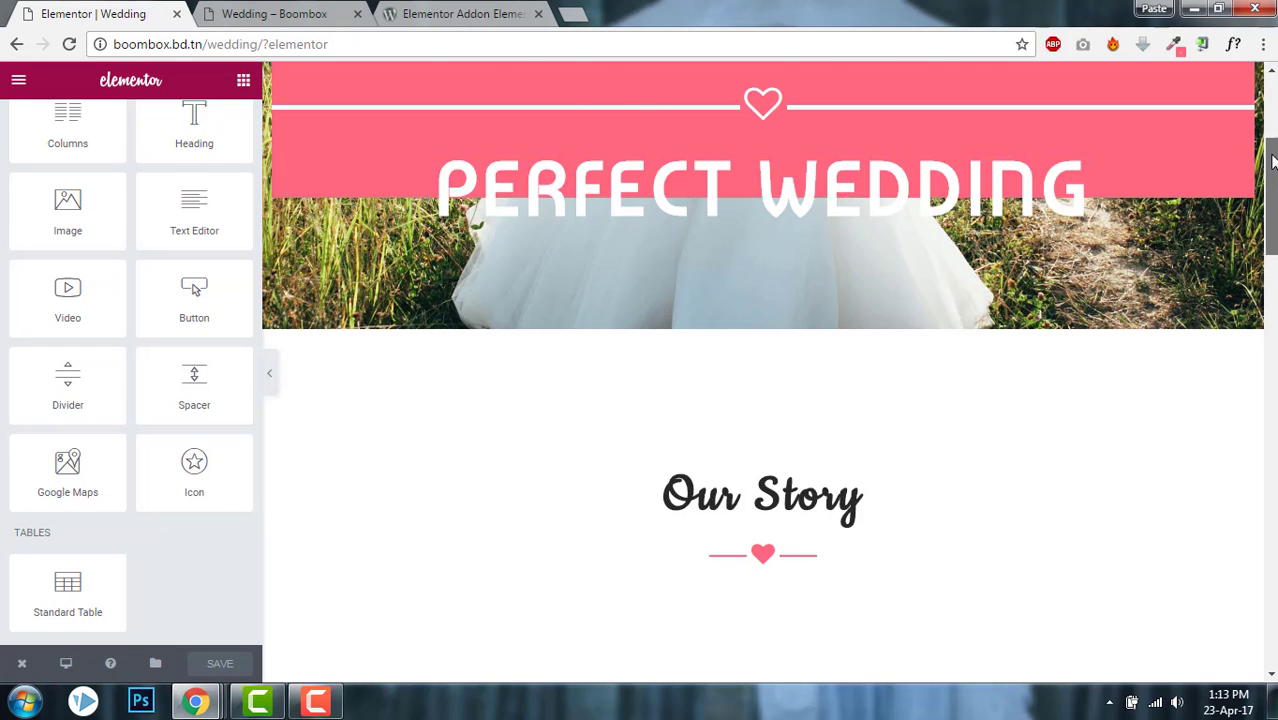
pyautogui.scroll(3, 717, 397)
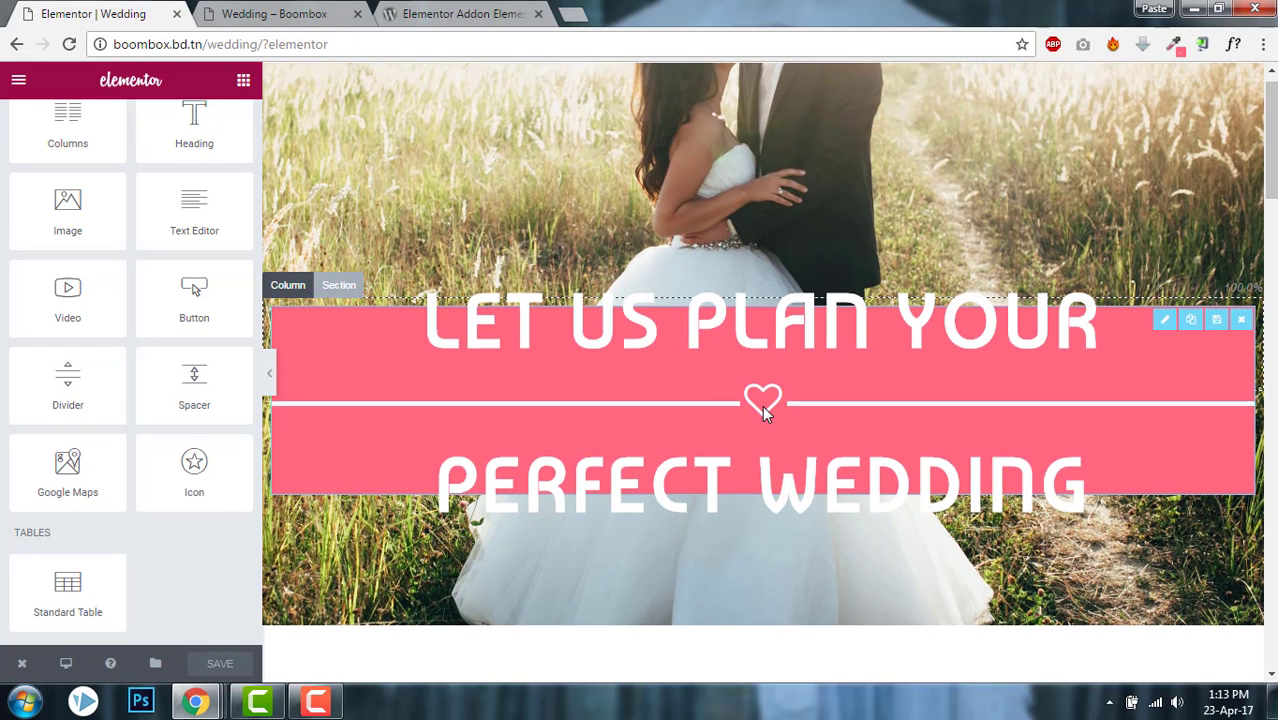
pyautogui.moveTo(1270, 184); pyautogui.dragTo(1270, 310)
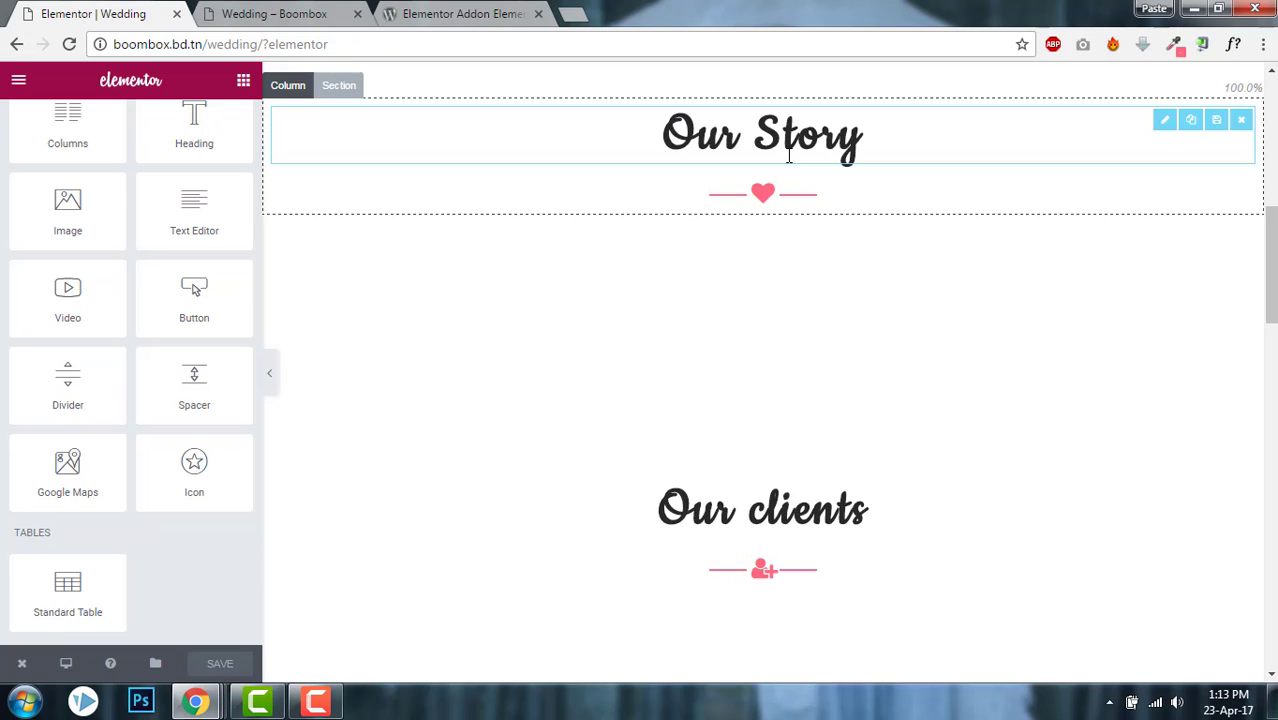
pyautogui.scroll(5, 1257, 167)
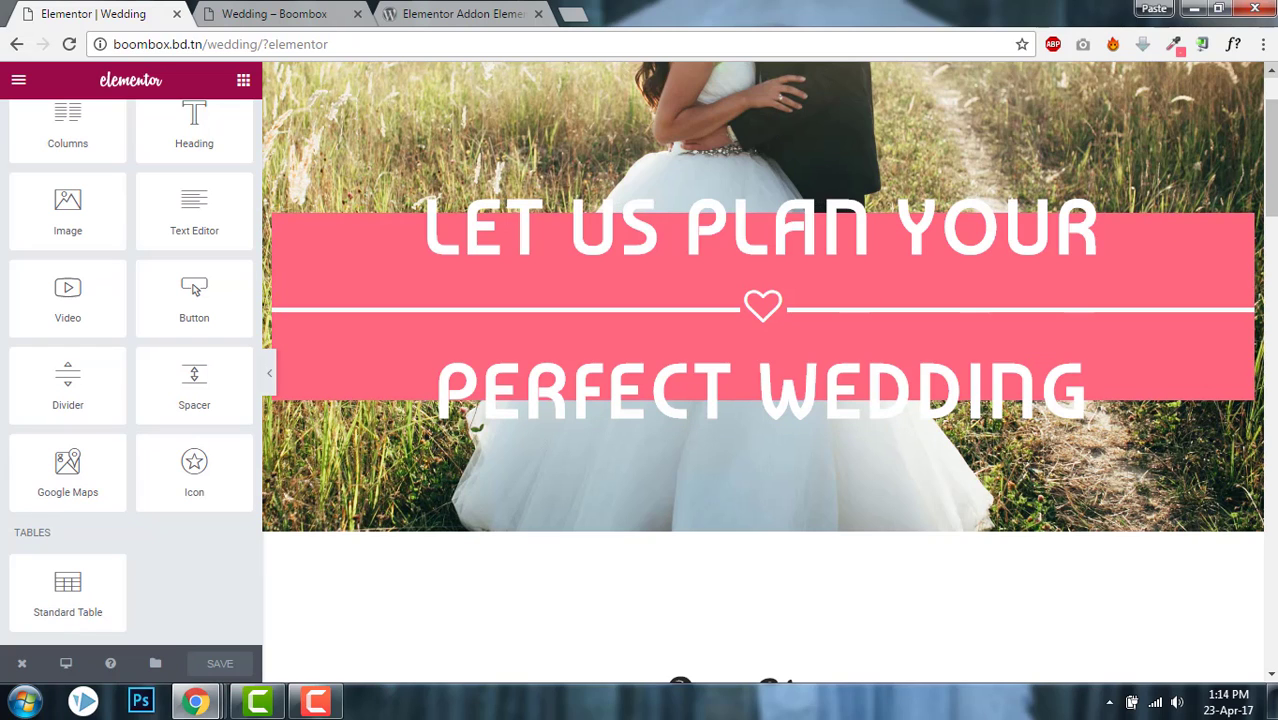
# Scroll the wedding canvas to the Our Story, Our Works and Our Gallery separator headings
pyautogui.scroll(-5, 1035, 353)
pyautogui.scroll(-4, 1000, 300)
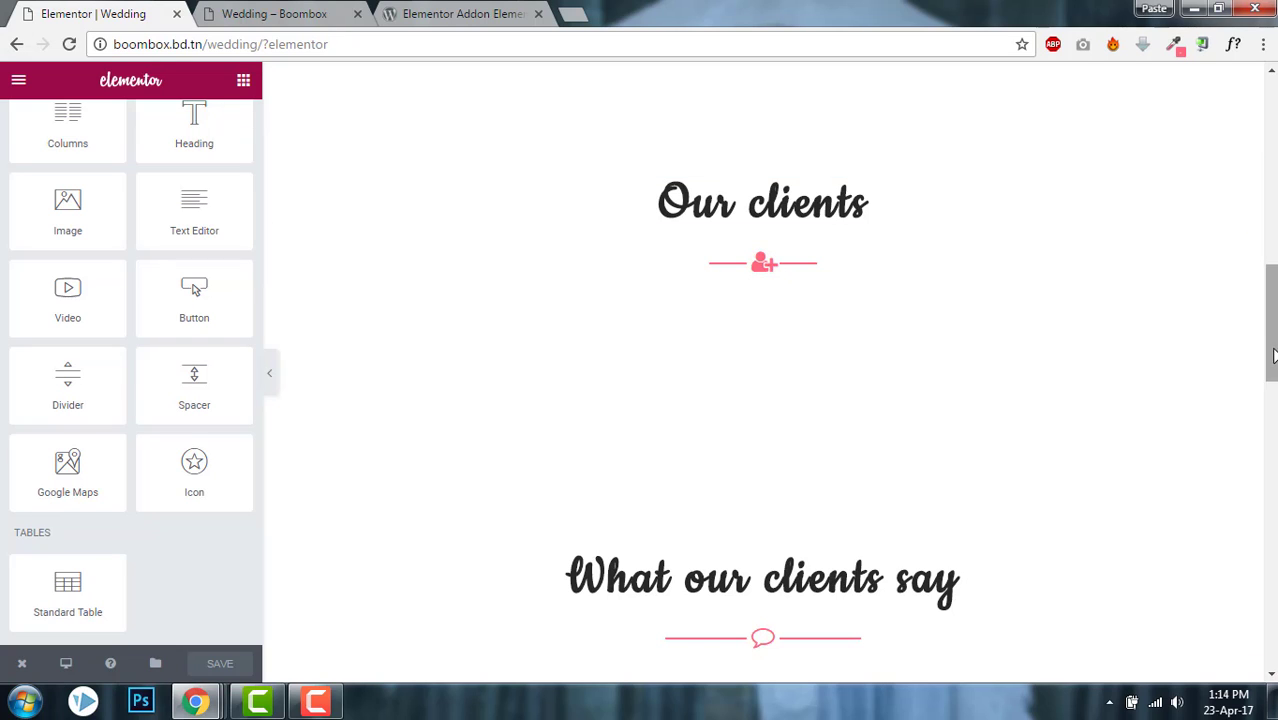
pyautogui.scroll(-4, 820, 270)
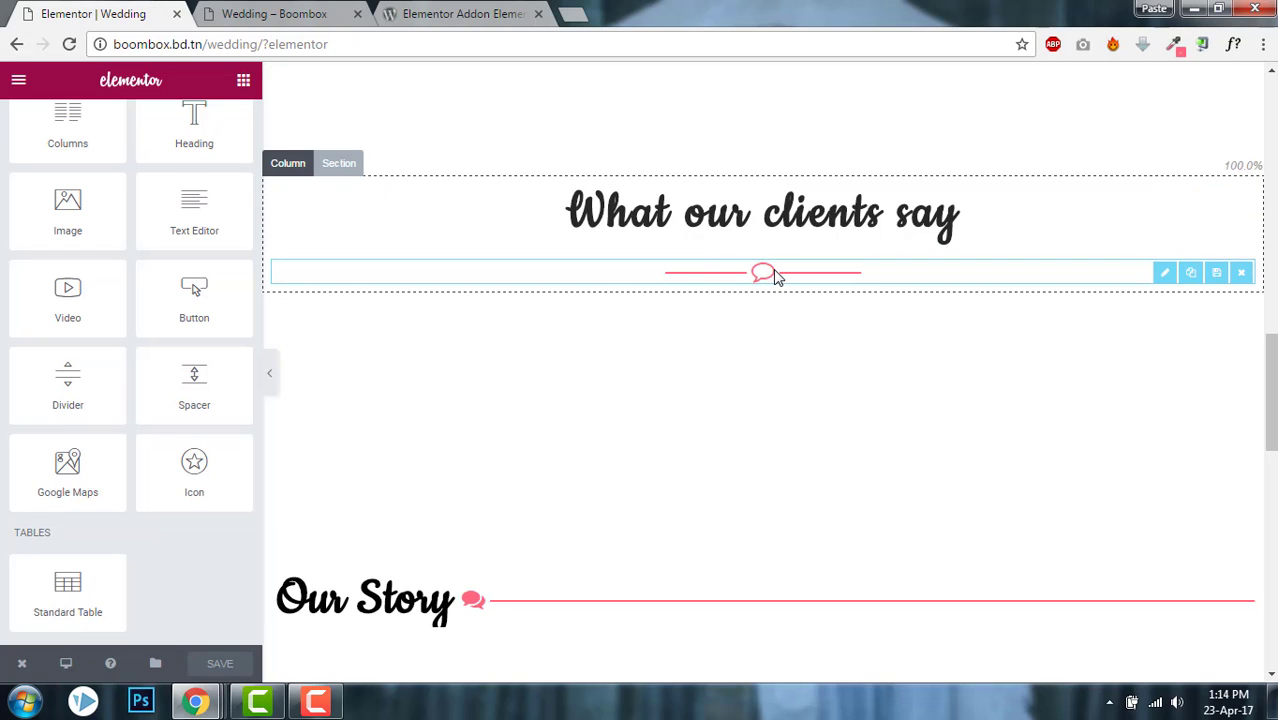
pyautogui.scroll(-3, 566, 355)
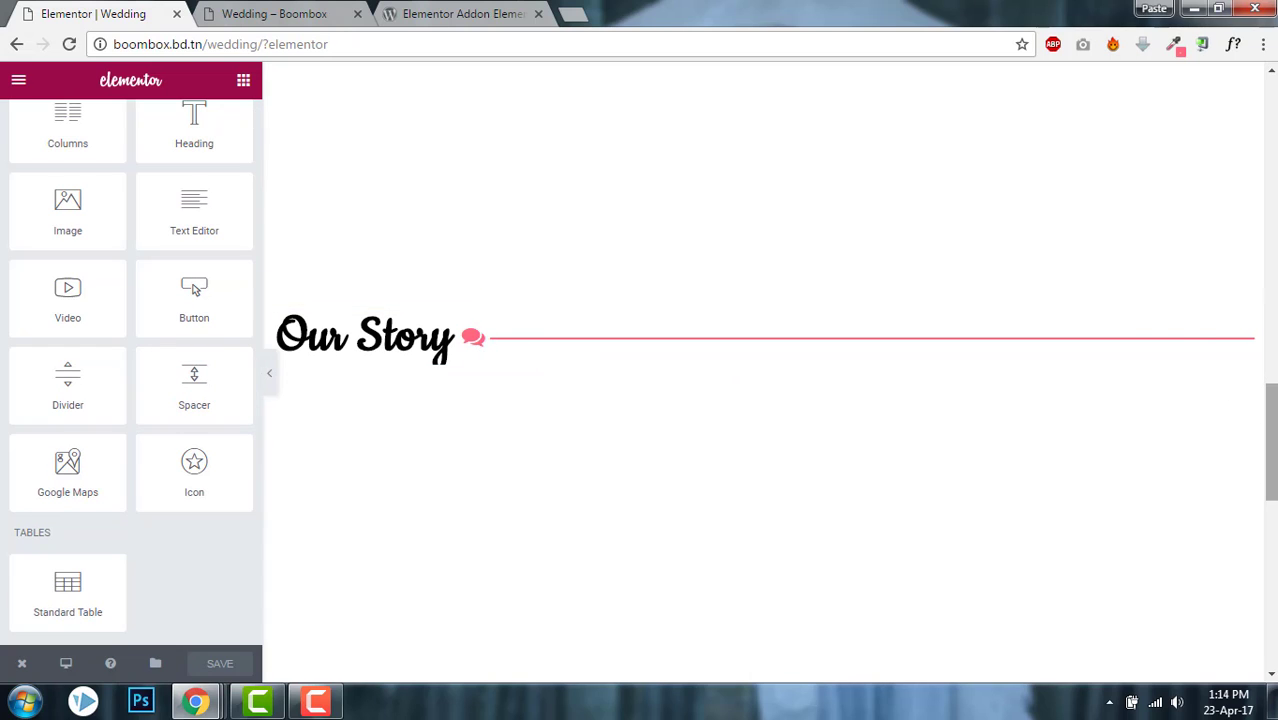
pyautogui.scroll(-5, 1147, 428)
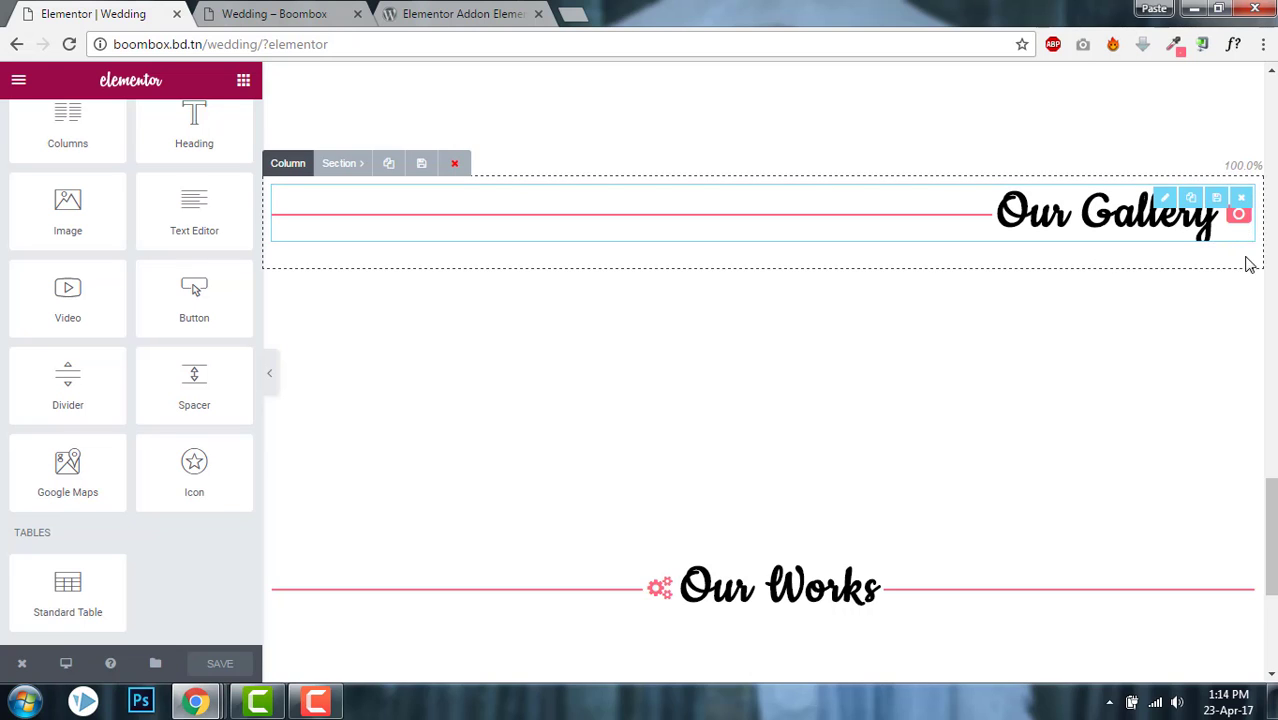
pyautogui.scroll(2, 1273, 515)
pyautogui.scroll(-3, 1273, 515)
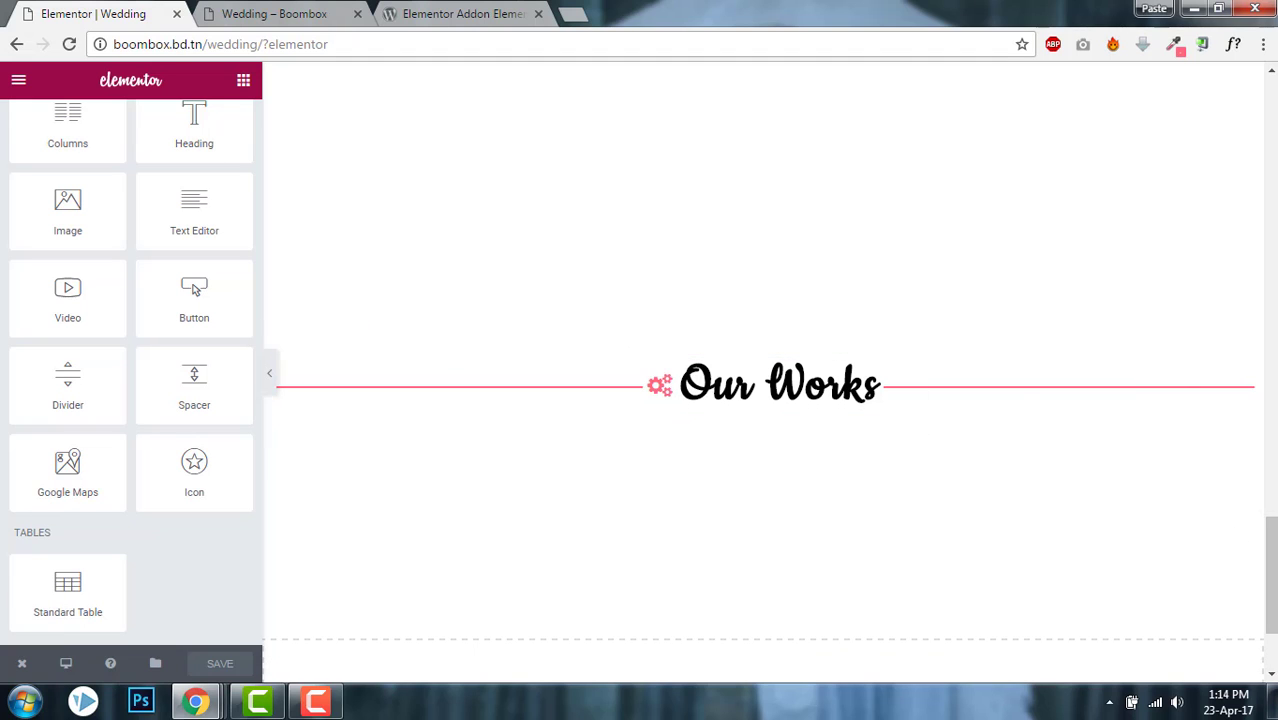
pyautogui.moveTo(1270, 580)
pyautogui.mouseDown()
pyautogui.moveTo(1268, 405)
pyautogui.moveTo(1268, 440)
pyautogui.mouseUp()
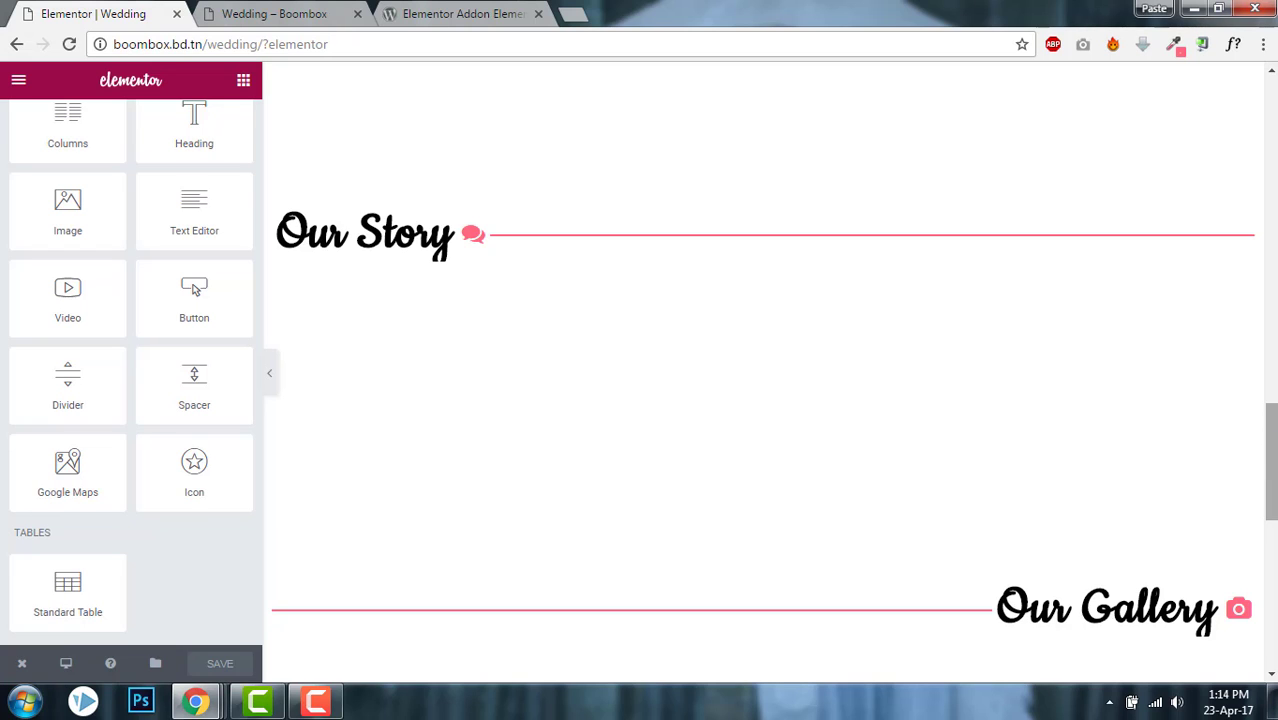
pyautogui.moveTo(1268, 440); pyautogui.dragTo(1232, 163)
pyautogui.scroll(-10, 780, 215)
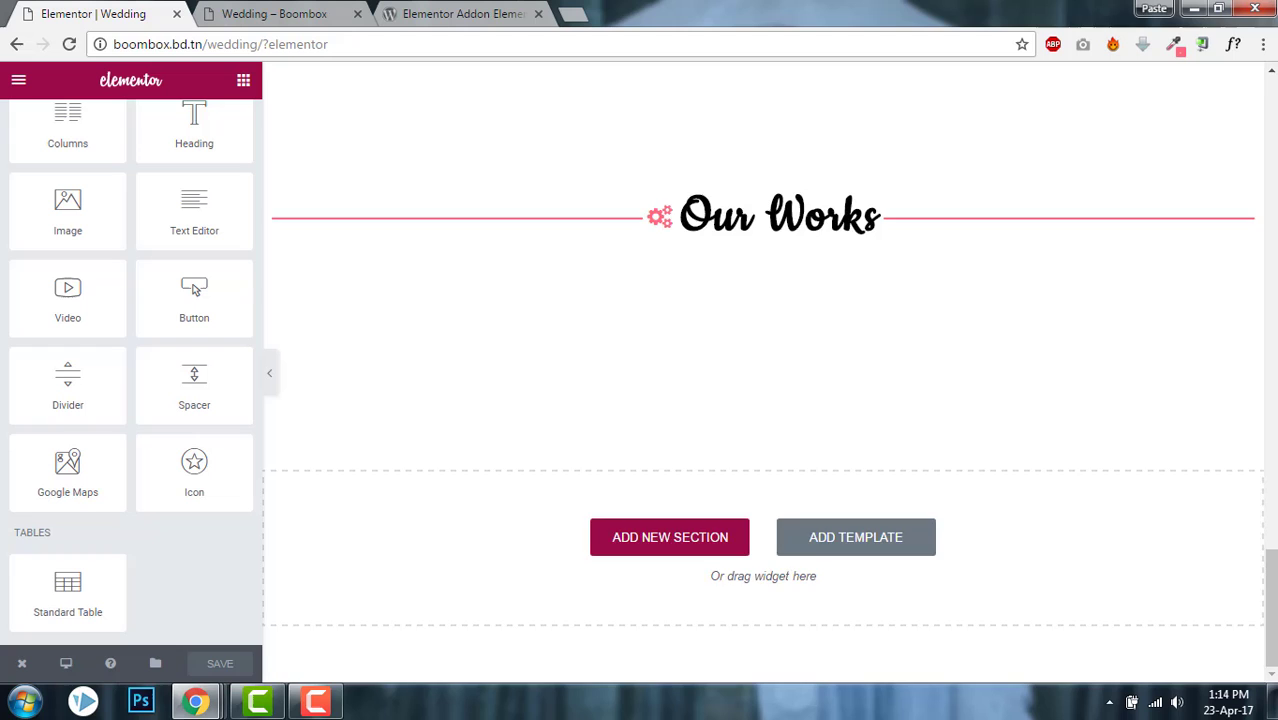
pyautogui.moveTo(1268, 590); pyautogui.dragTo(1268, 478)
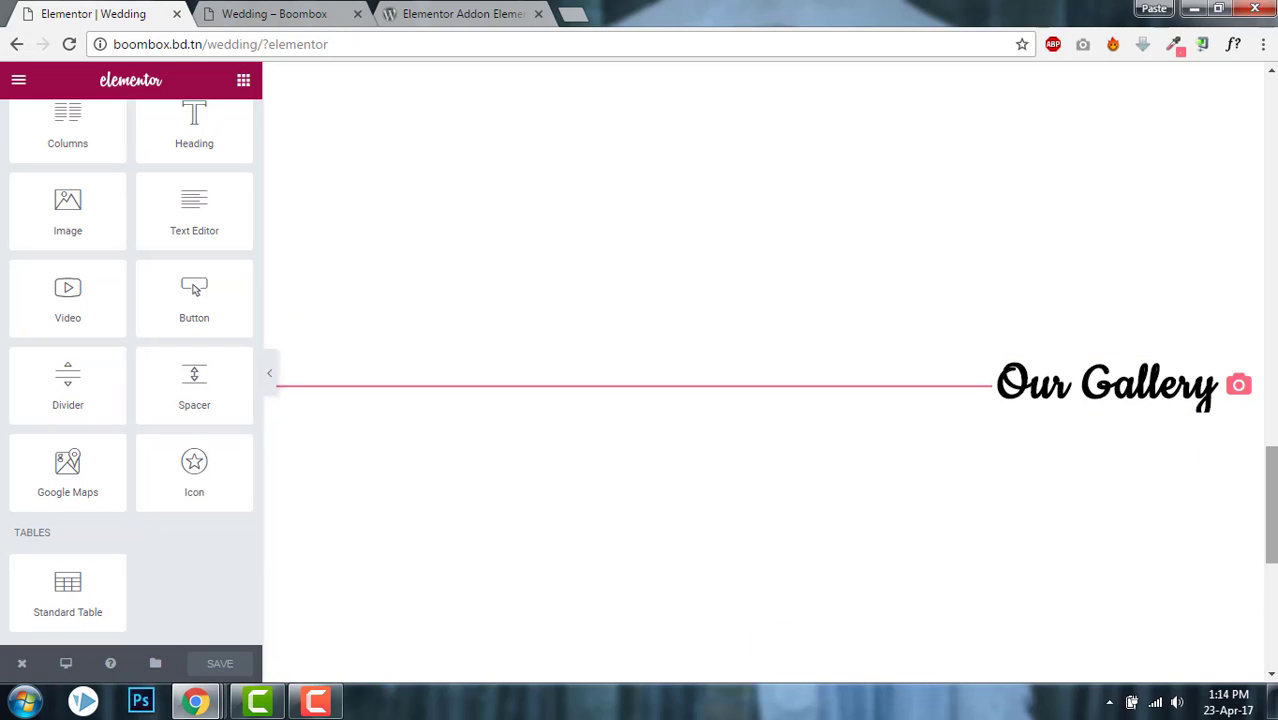
pyautogui.moveTo(1266, 545); pyautogui.dragTo(1262, 450)
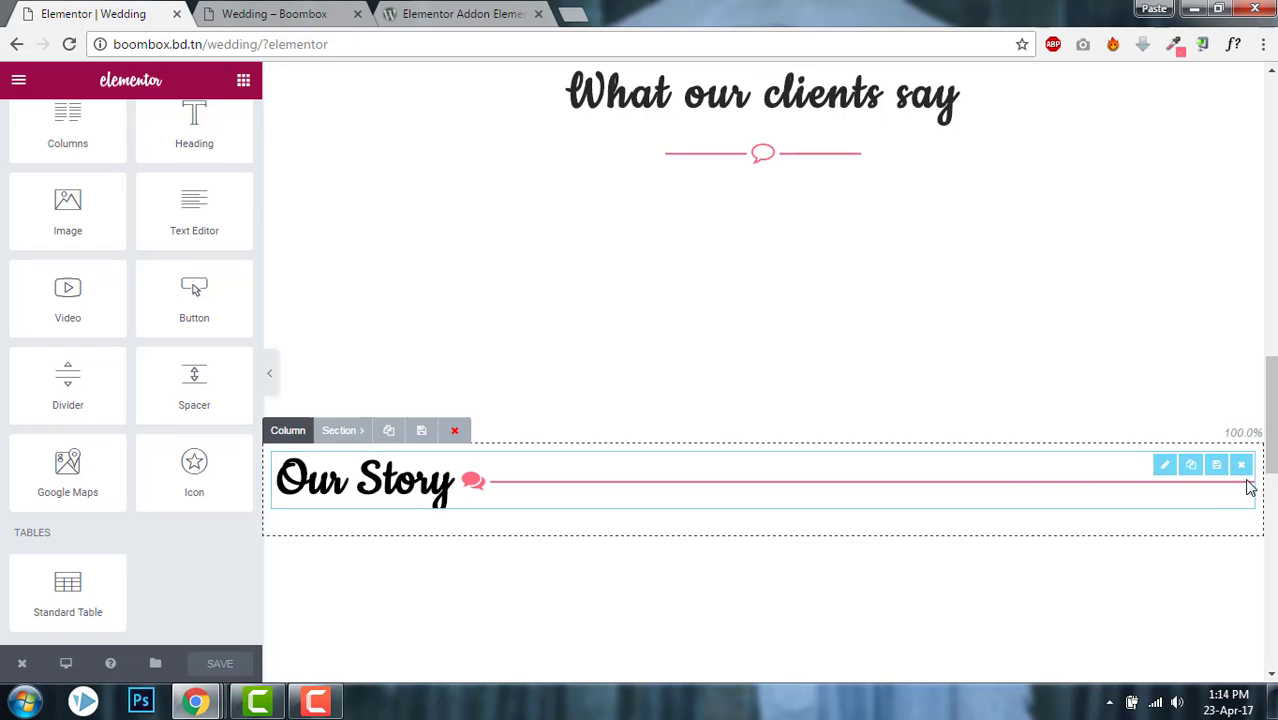
pyautogui.scroll(-2, 1247, 485)
pyautogui.scroll(-3, 1247, 485)
pyautogui.scroll(3, 1258, 485)
pyautogui.scroll(2, 1258, 485)
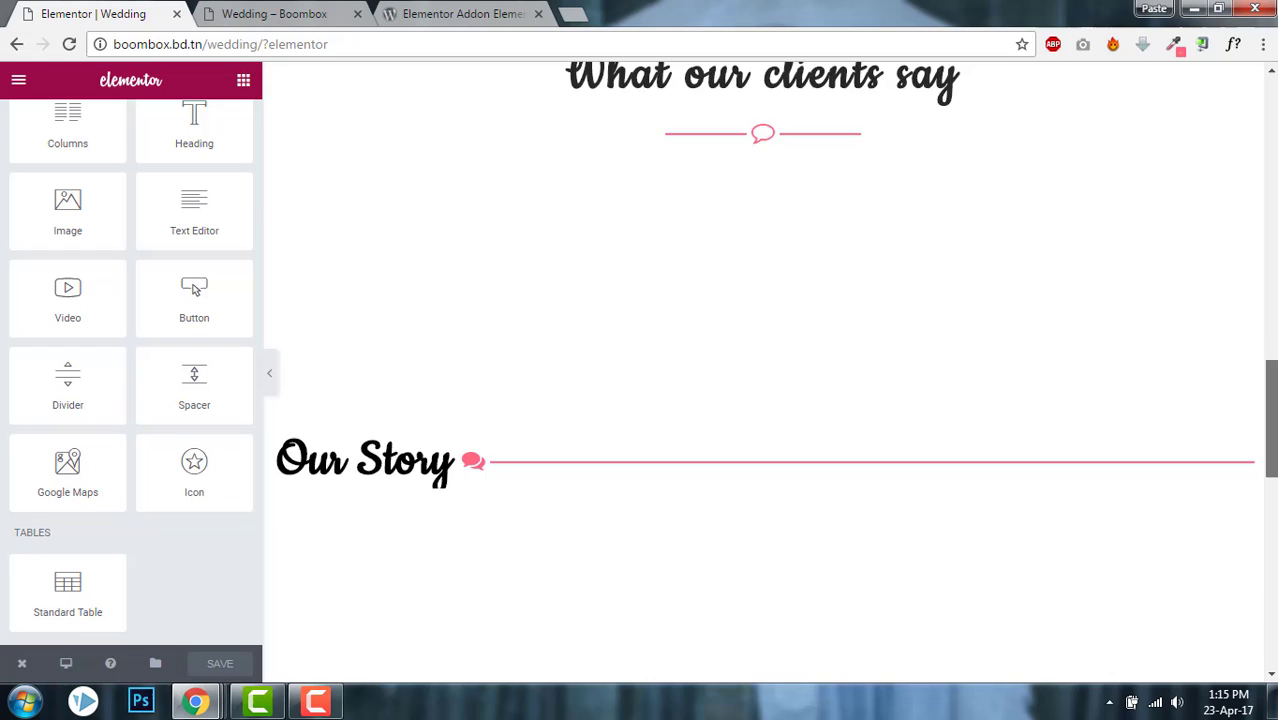
# Select the Our Story separator and set its alignment to Right
pyautogui.scroll(1, 474, 537)
pyautogui.click(458, 525)
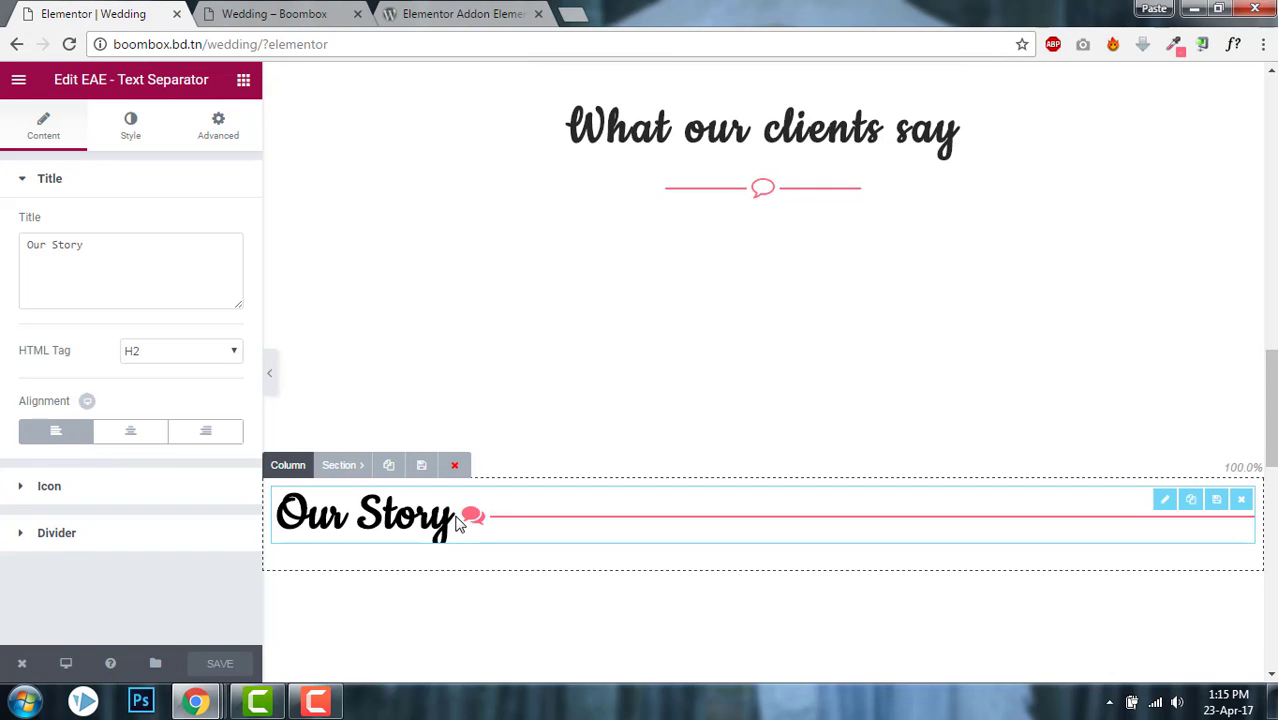
pyautogui.click(60, 434)
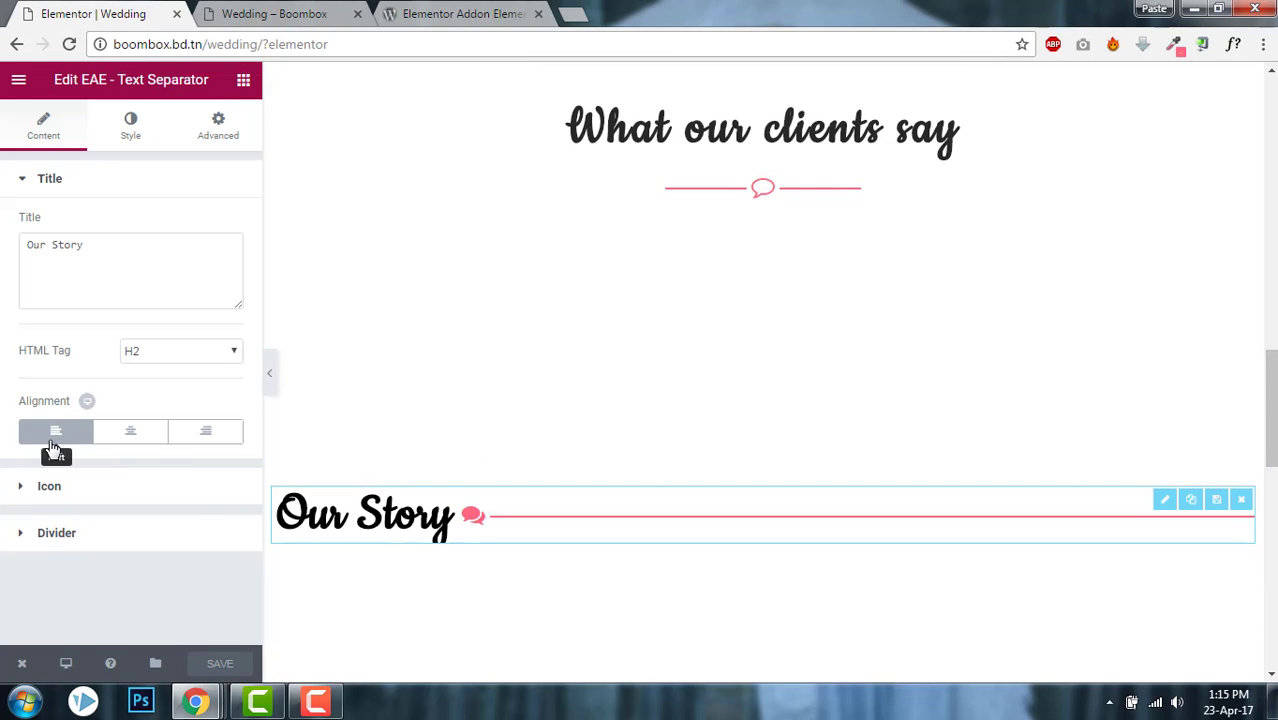
pyautogui.click(128, 436)
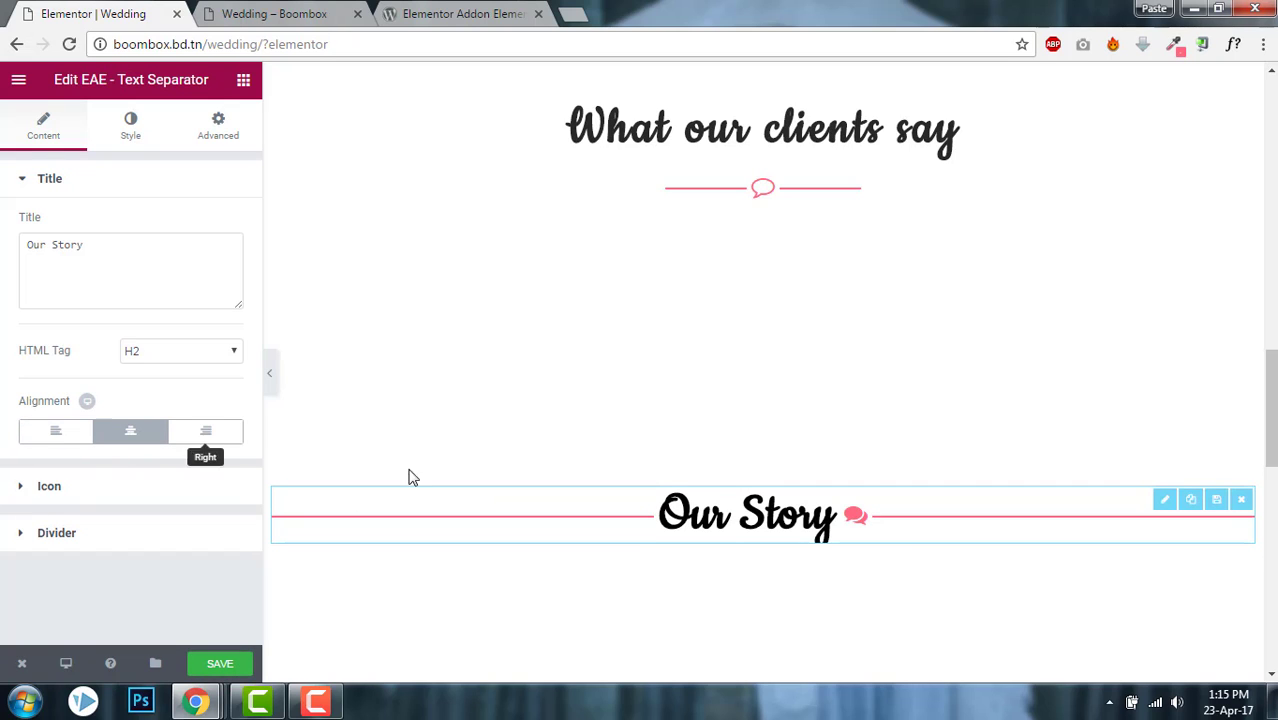
pyautogui.click(209, 436)
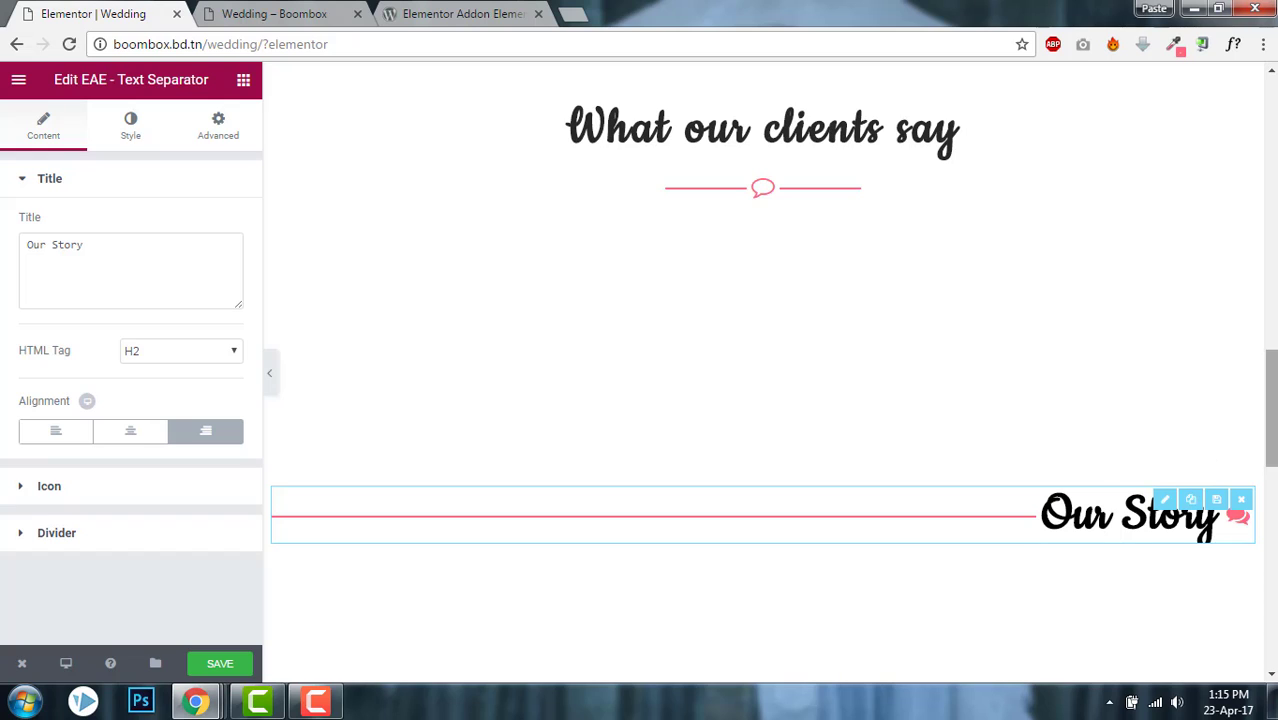
pyautogui.moveTo(1270, 405); pyautogui.dragTo(1270, 417)
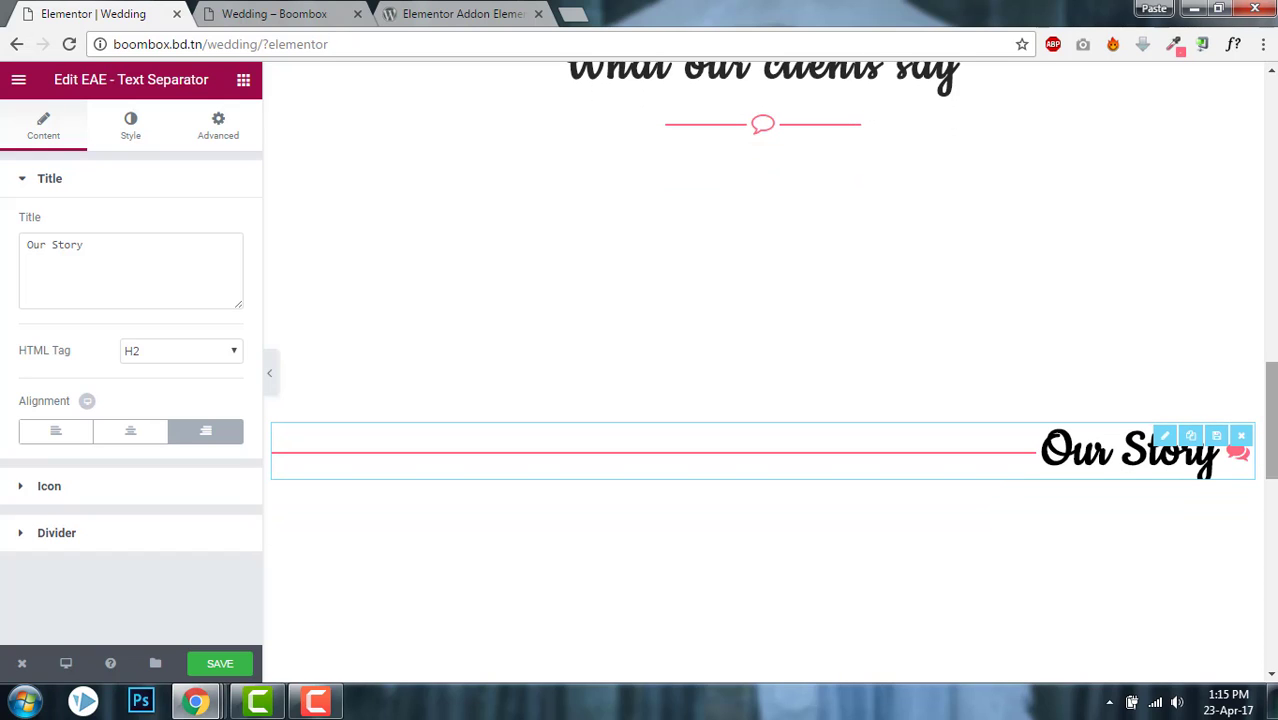
# Keep the separator's icon position After Text
pyautogui.click(148, 486)
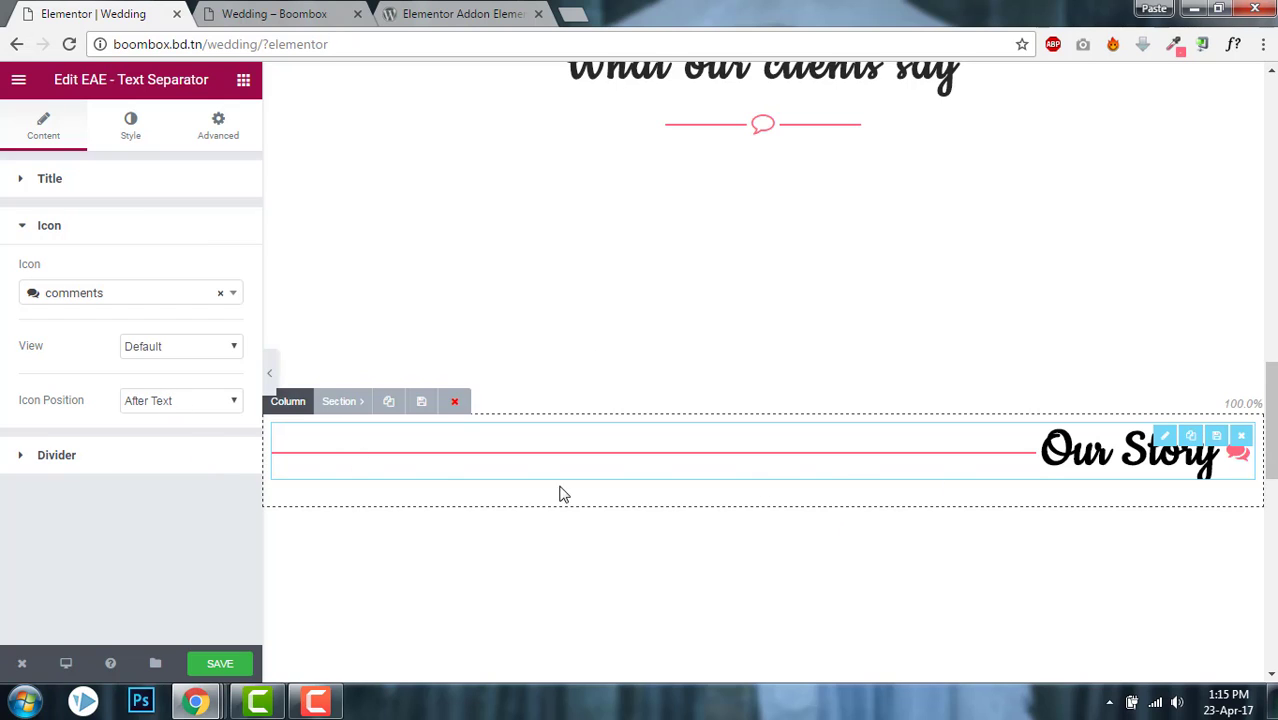
pyautogui.click(218, 401)
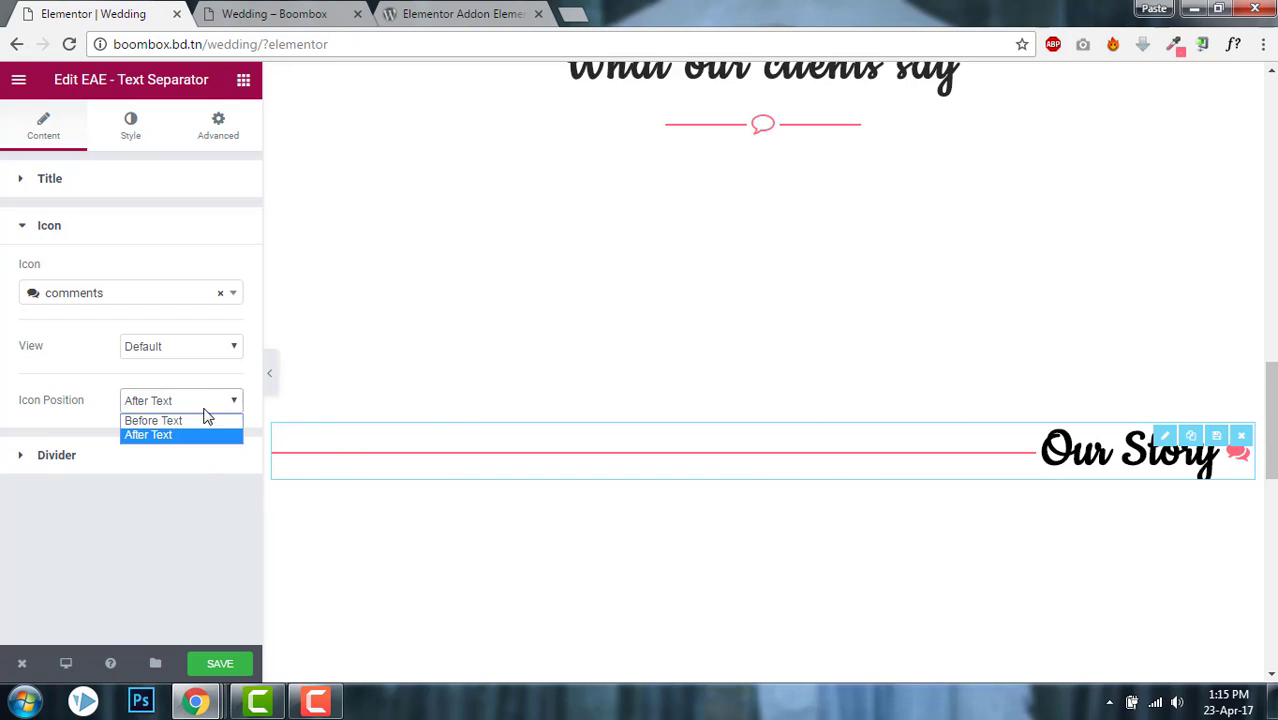
pyautogui.click(195, 421)
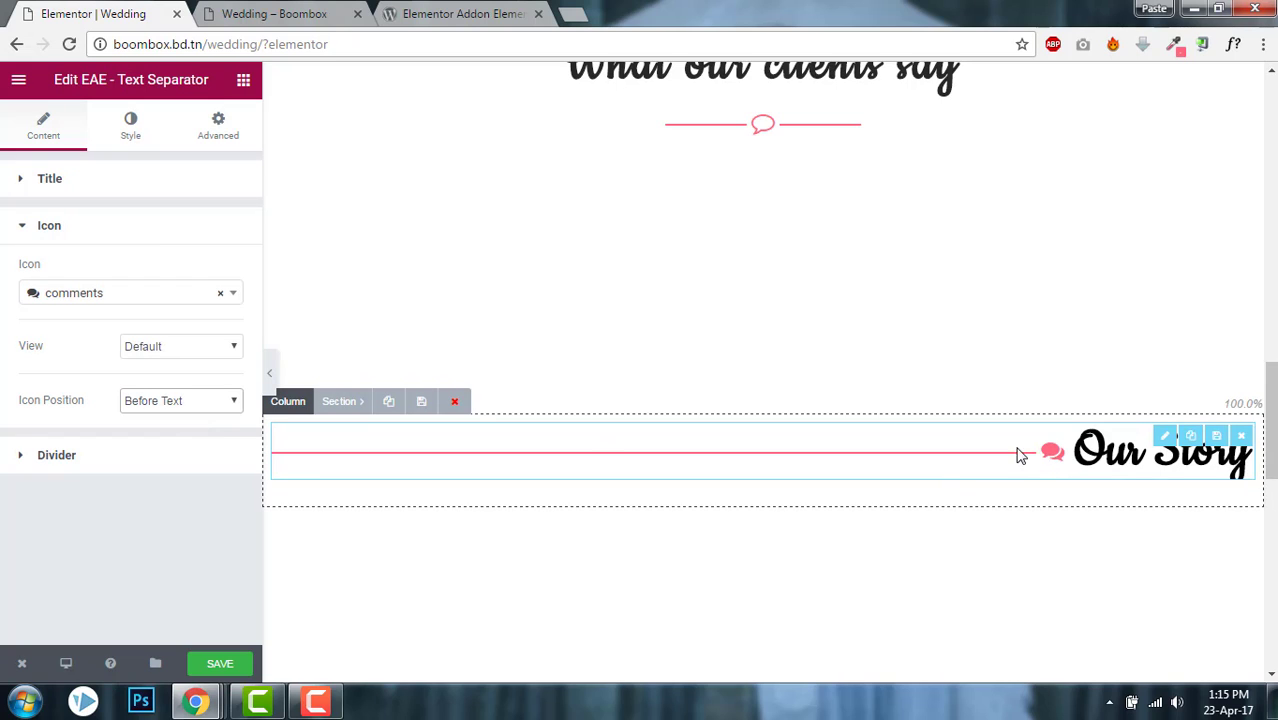
pyautogui.click(203, 402)
pyautogui.click(194, 449)
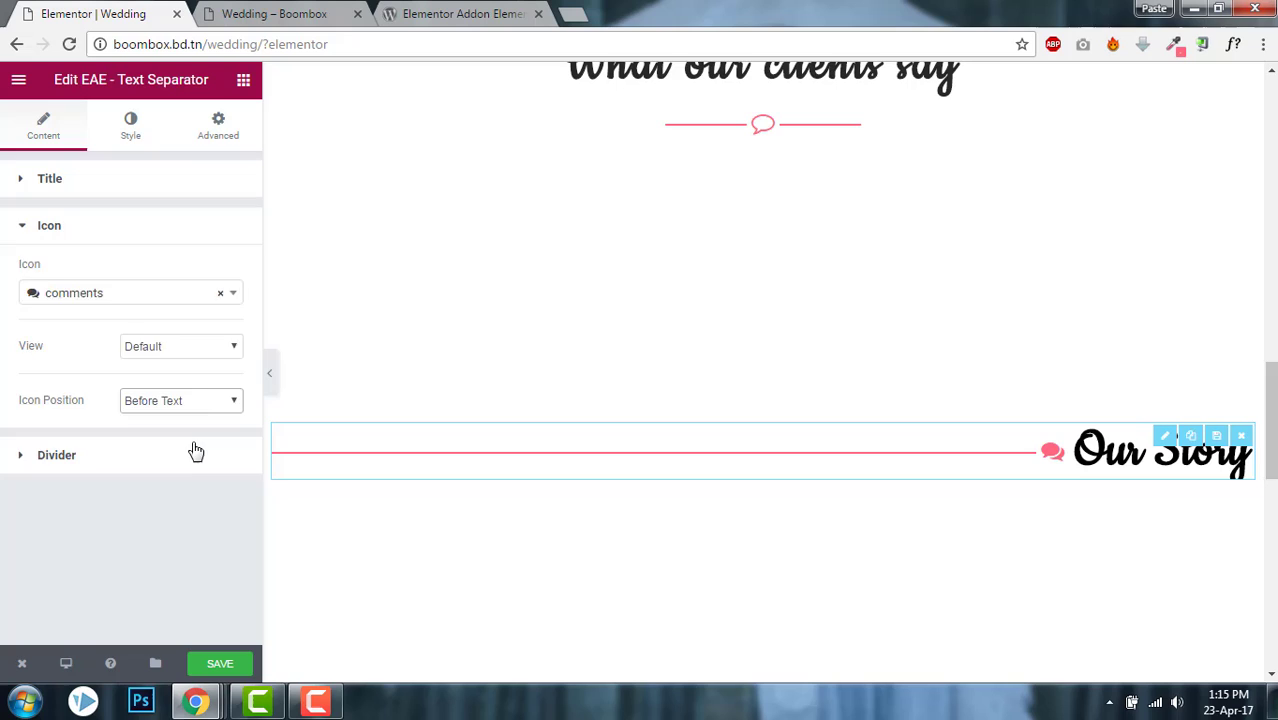
pyautogui.click(124, 227)
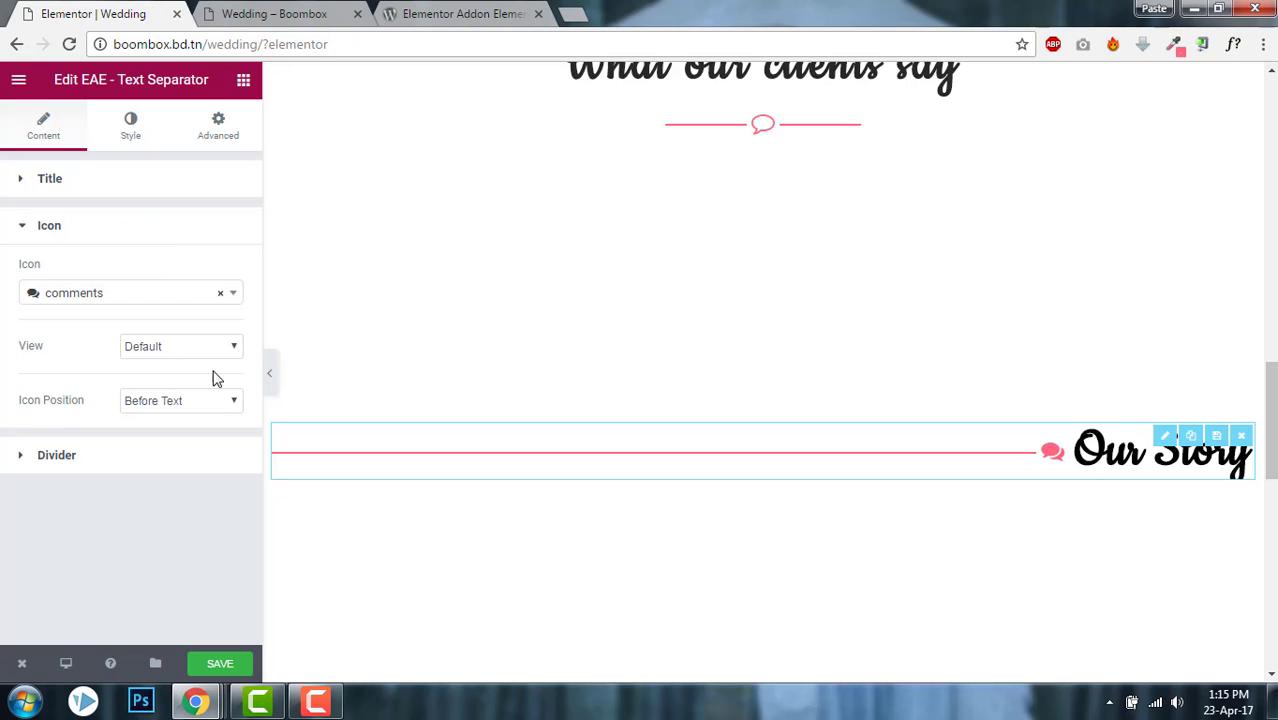
pyautogui.click(214, 401)
pyautogui.click(204, 437)
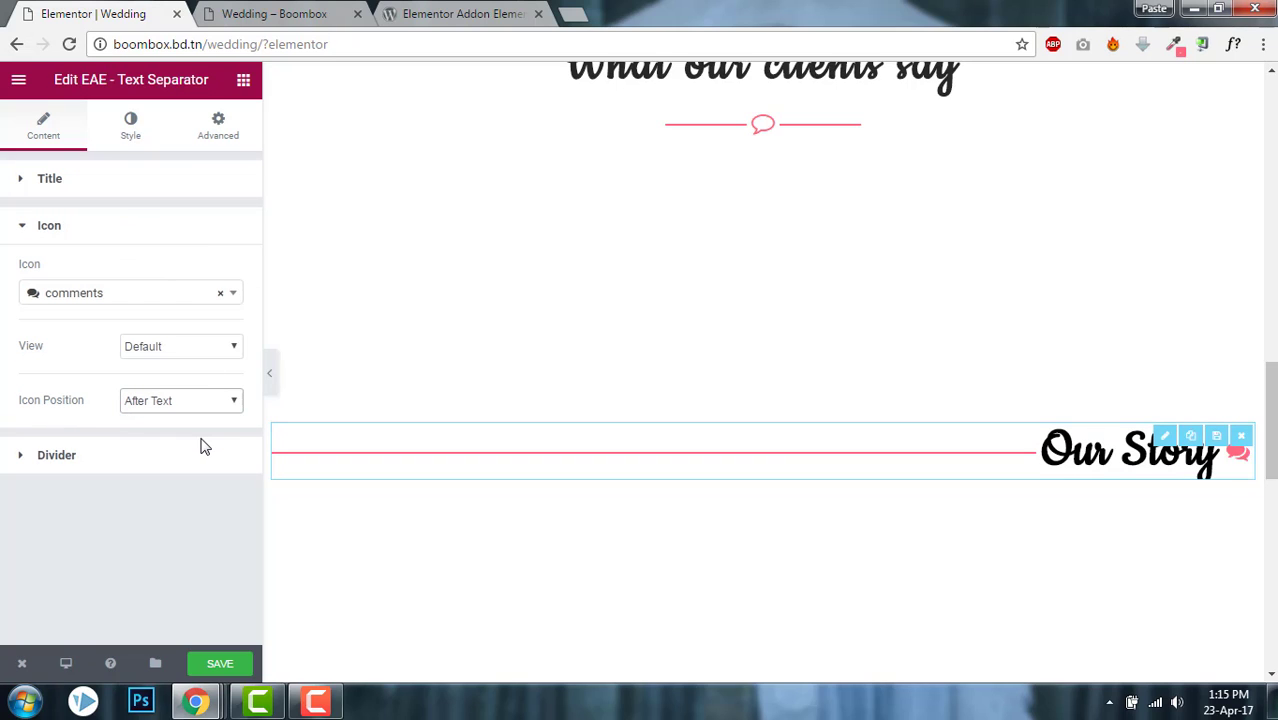
# Set the icon view to Framed, giving the comments icon a circle outline
pyautogui.click(197, 347)
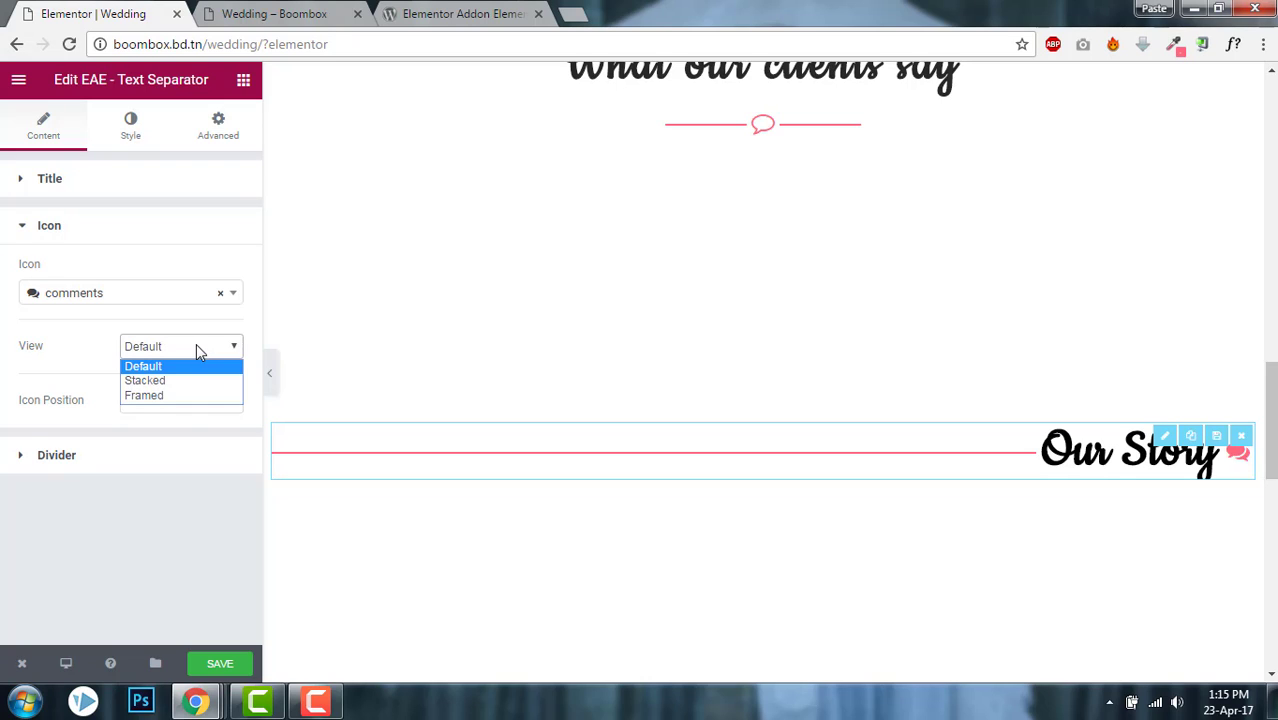
pyautogui.click(191, 380)
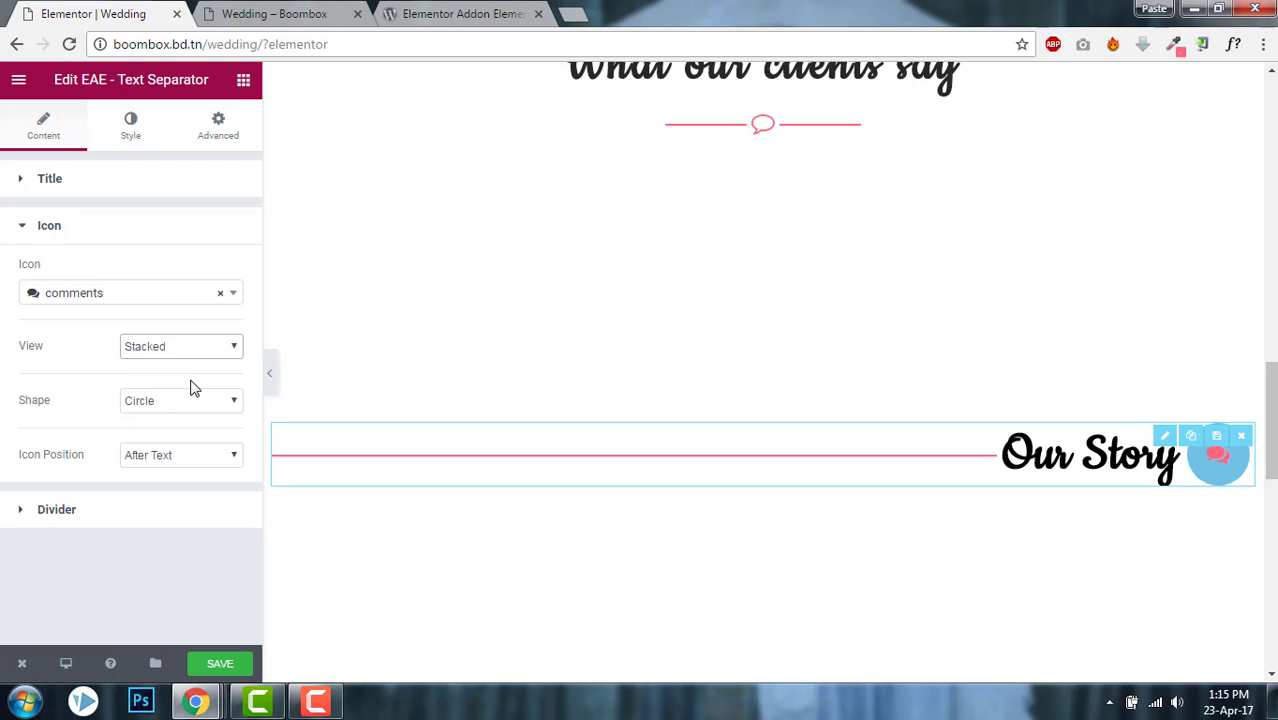
pyautogui.click(212, 347)
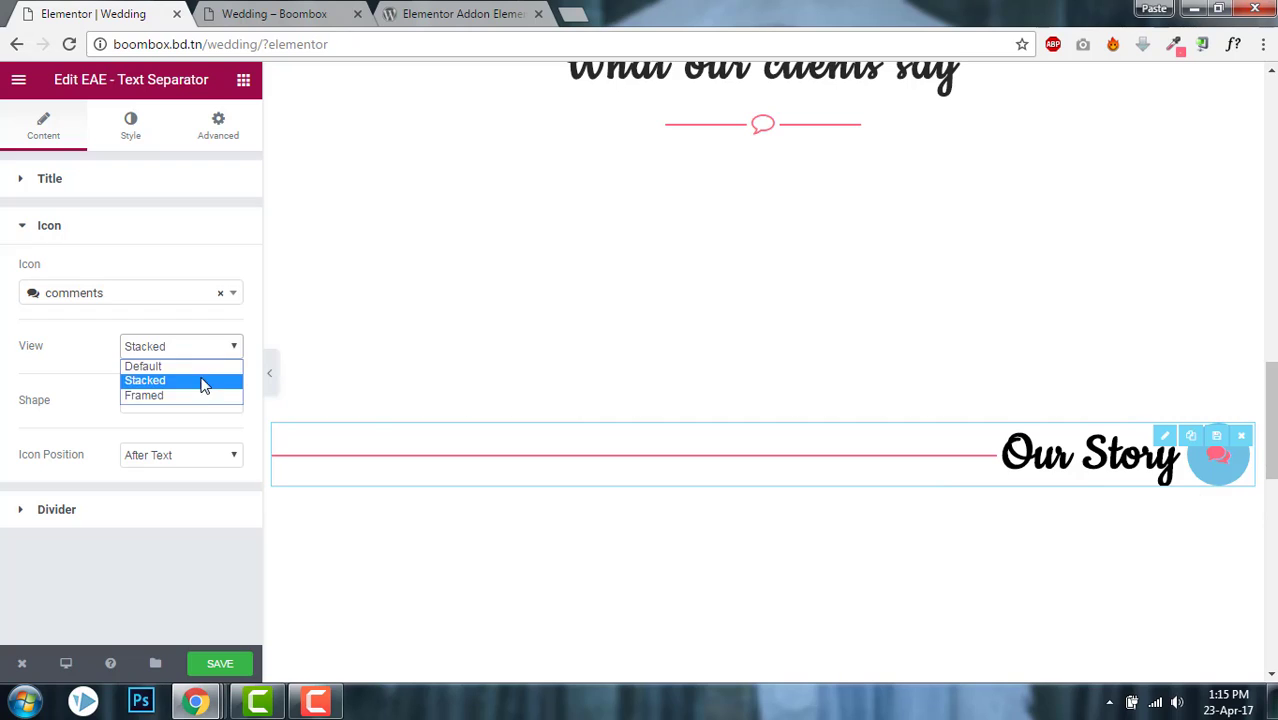
pyautogui.click(199, 396)
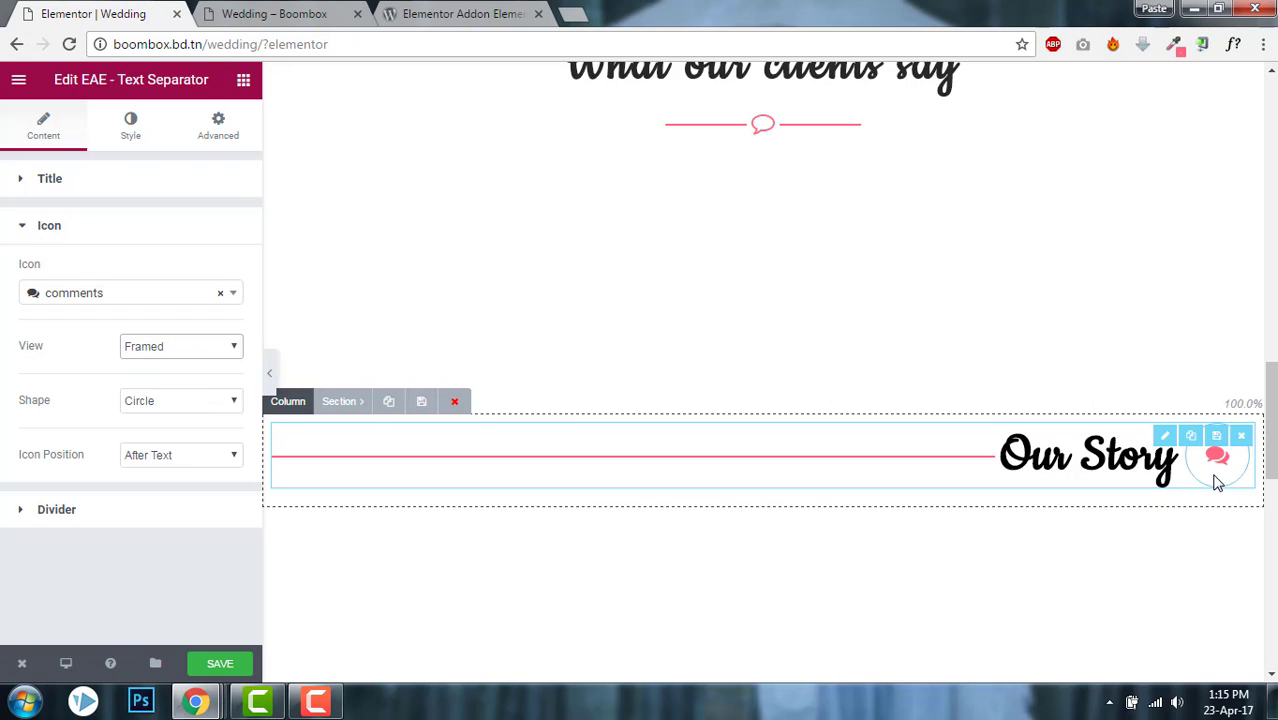
# Keep the Our Story divider style Solid and reduce its weight to 1
pyautogui.click(181, 517)
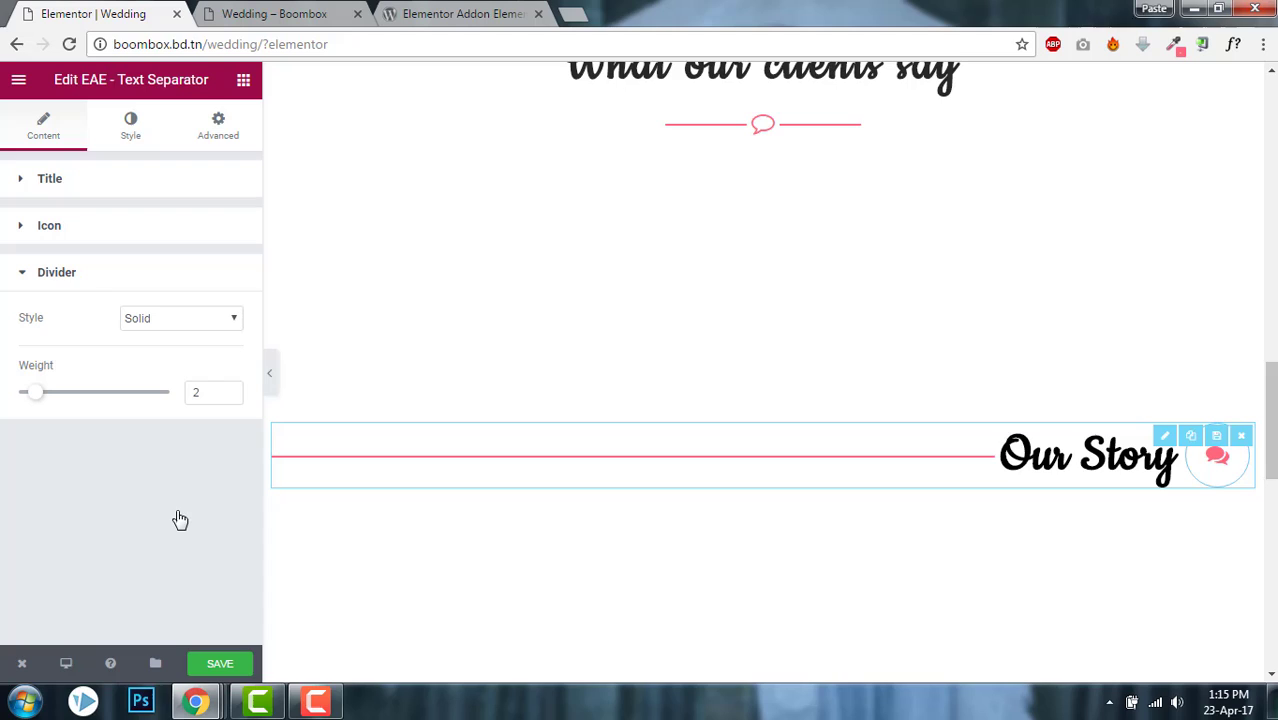
pyautogui.click(175, 322)
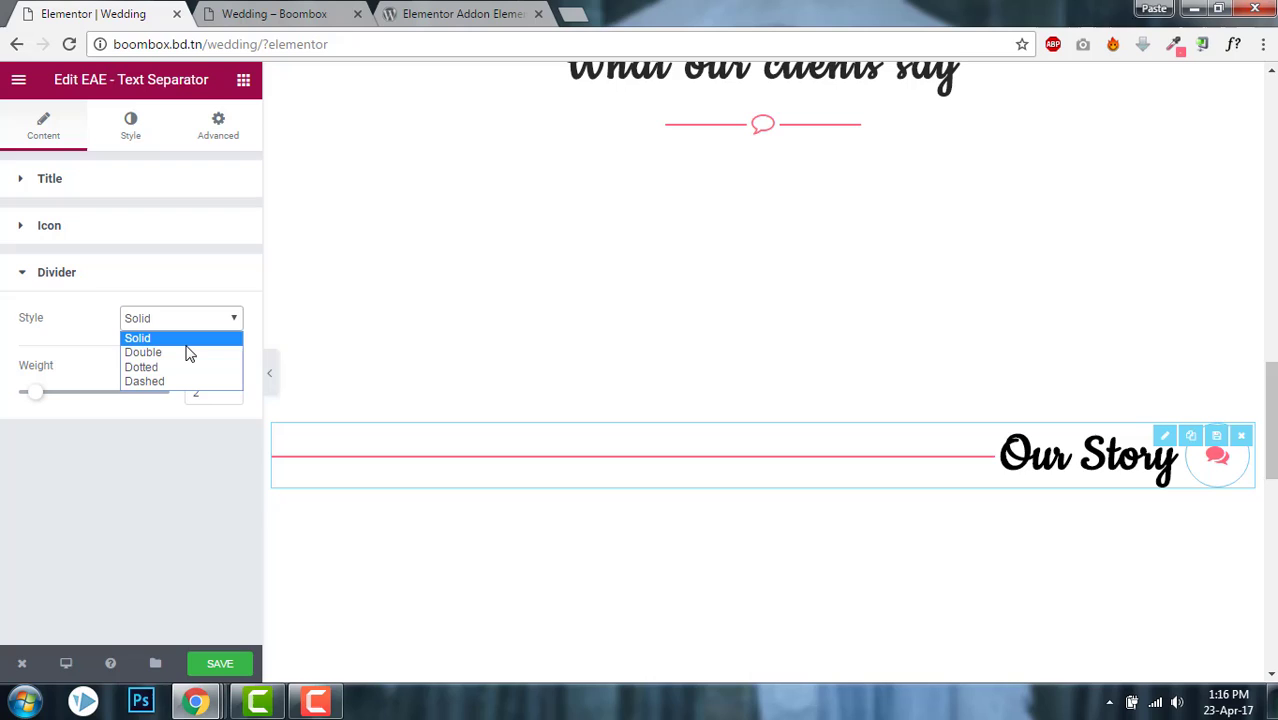
pyautogui.click(25, 395)
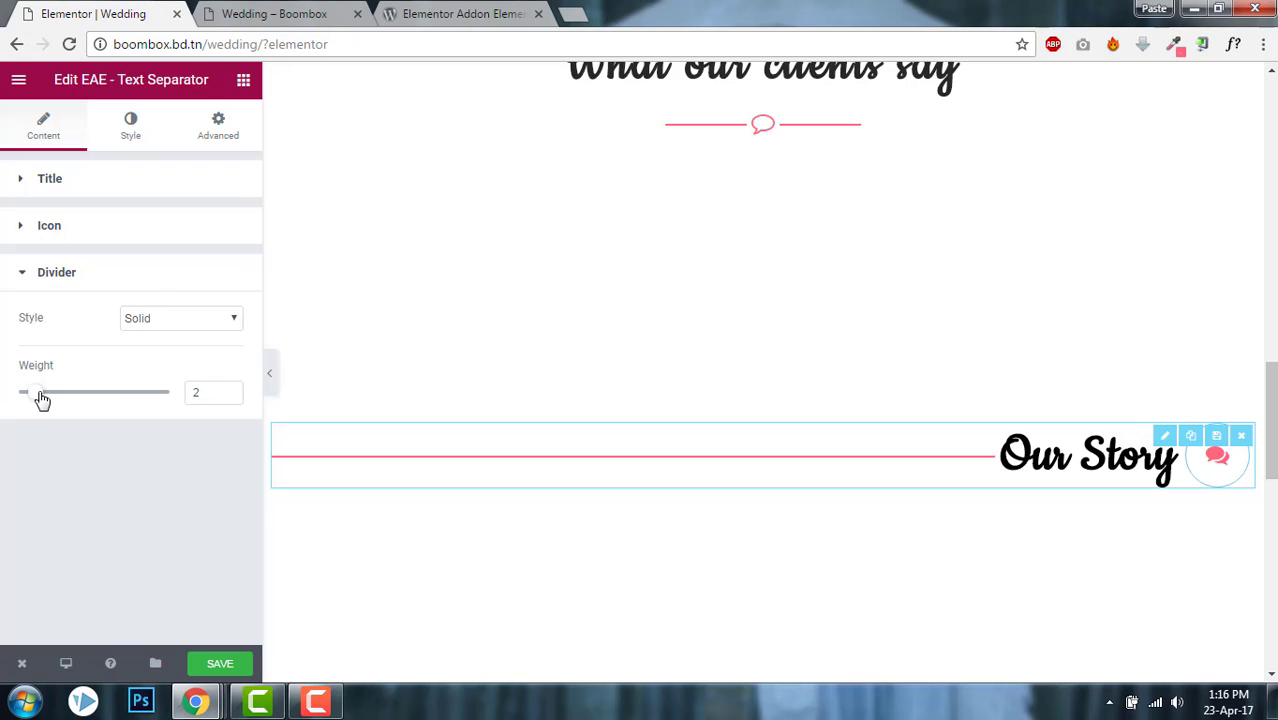
pyautogui.moveTo(40, 397)
pyautogui.mouseDown()
pyautogui.moveTo(147, 410)
pyautogui.moveTo(23, 406)
pyautogui.mouseUp()
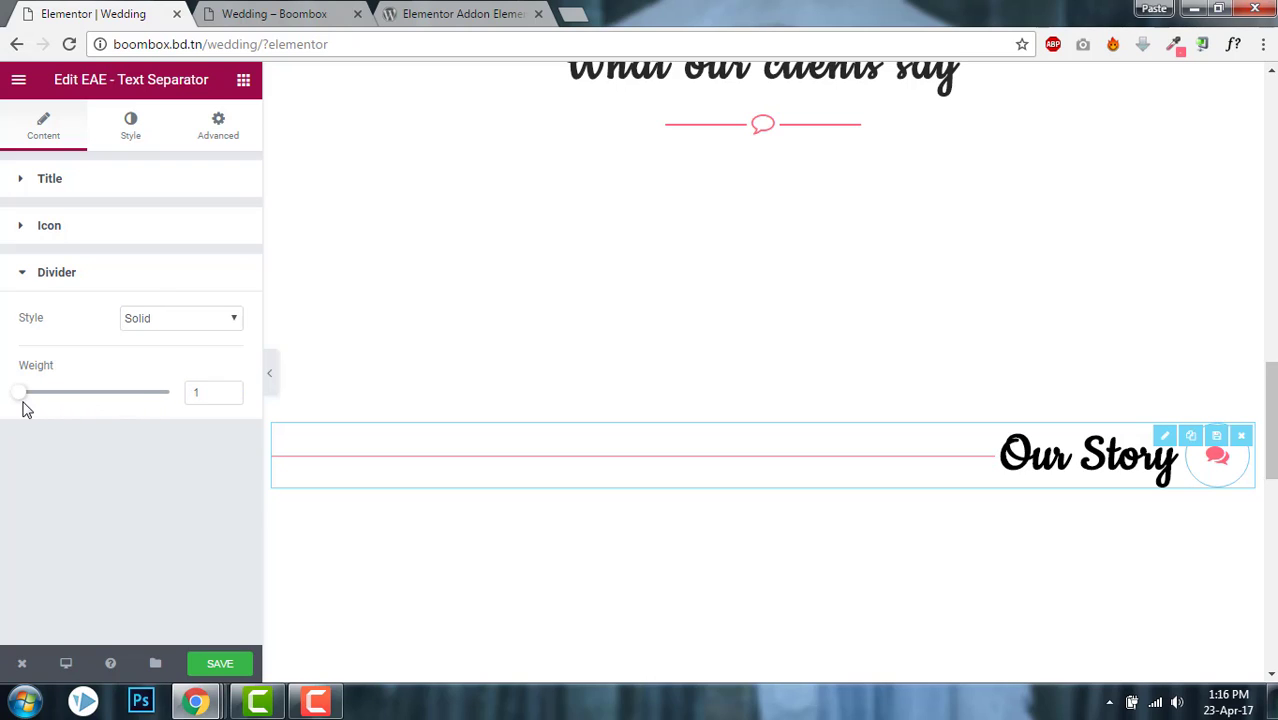
# Color the Our Story title green (#23a455) in the Style settings
pyautogui.click(138, 141)
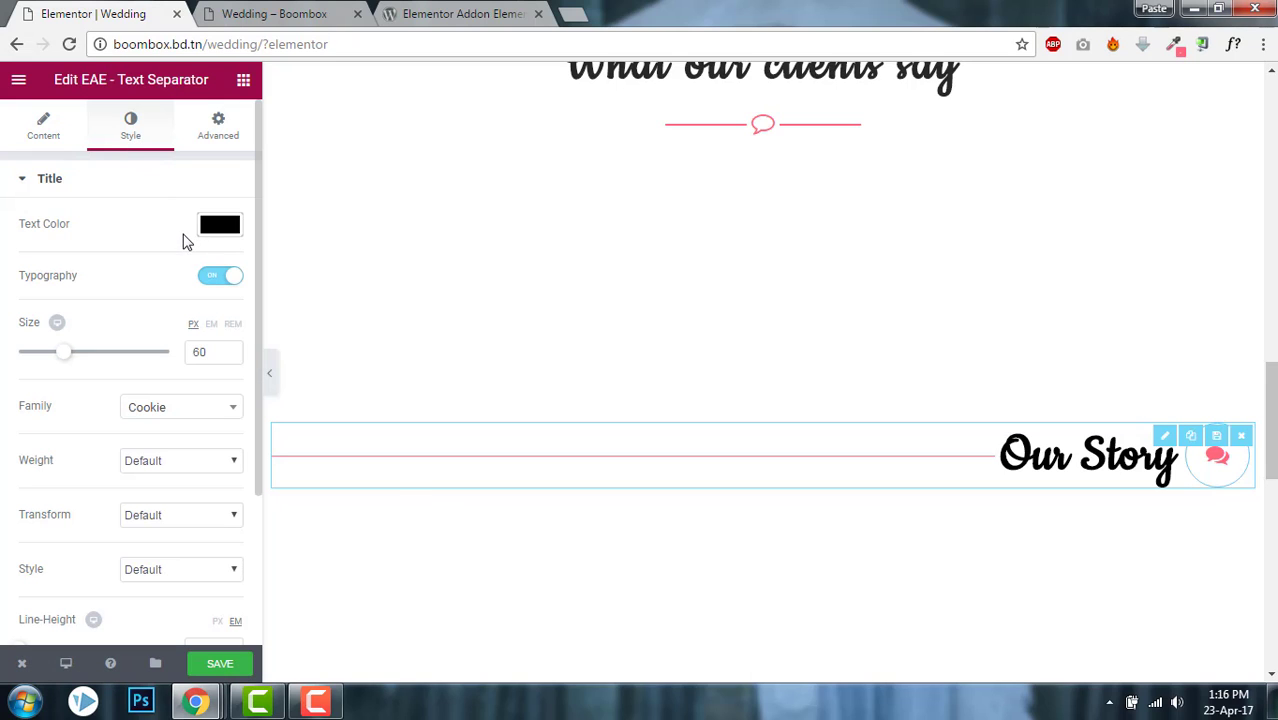
pyautogui.click(222, 228)
pyautogui.click(136, 429)
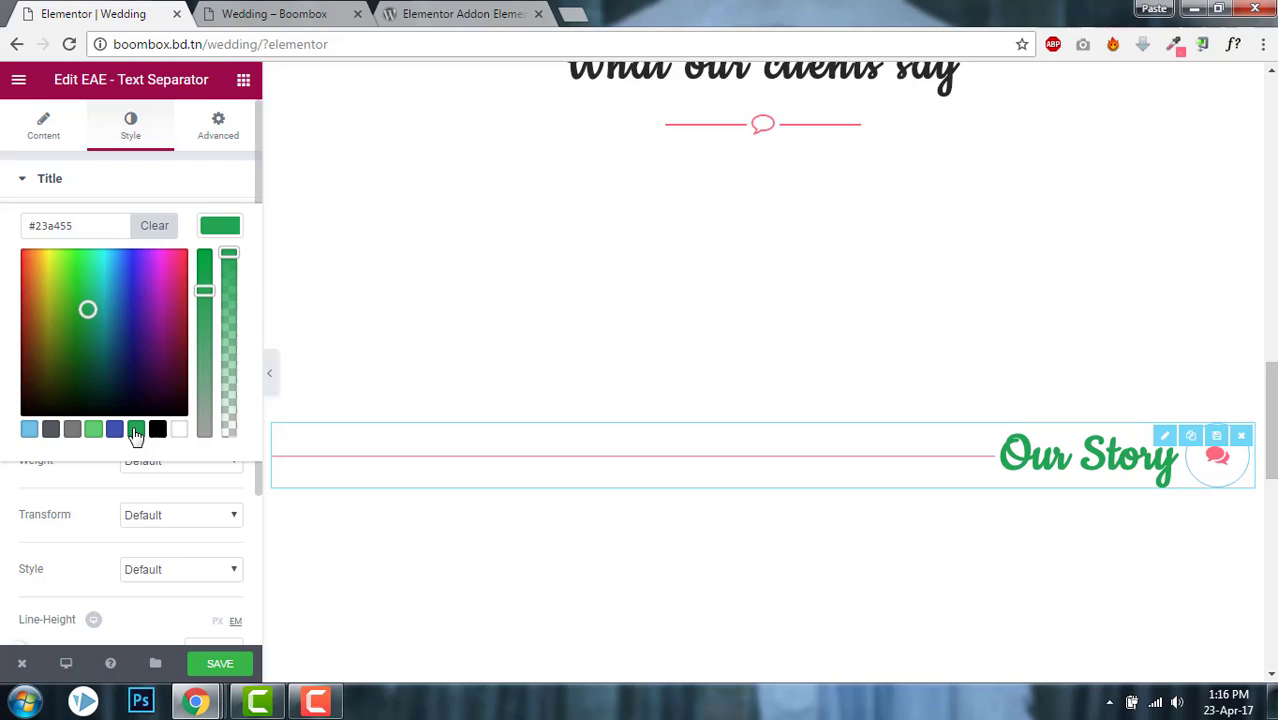
pyautogui.click(214, 230)
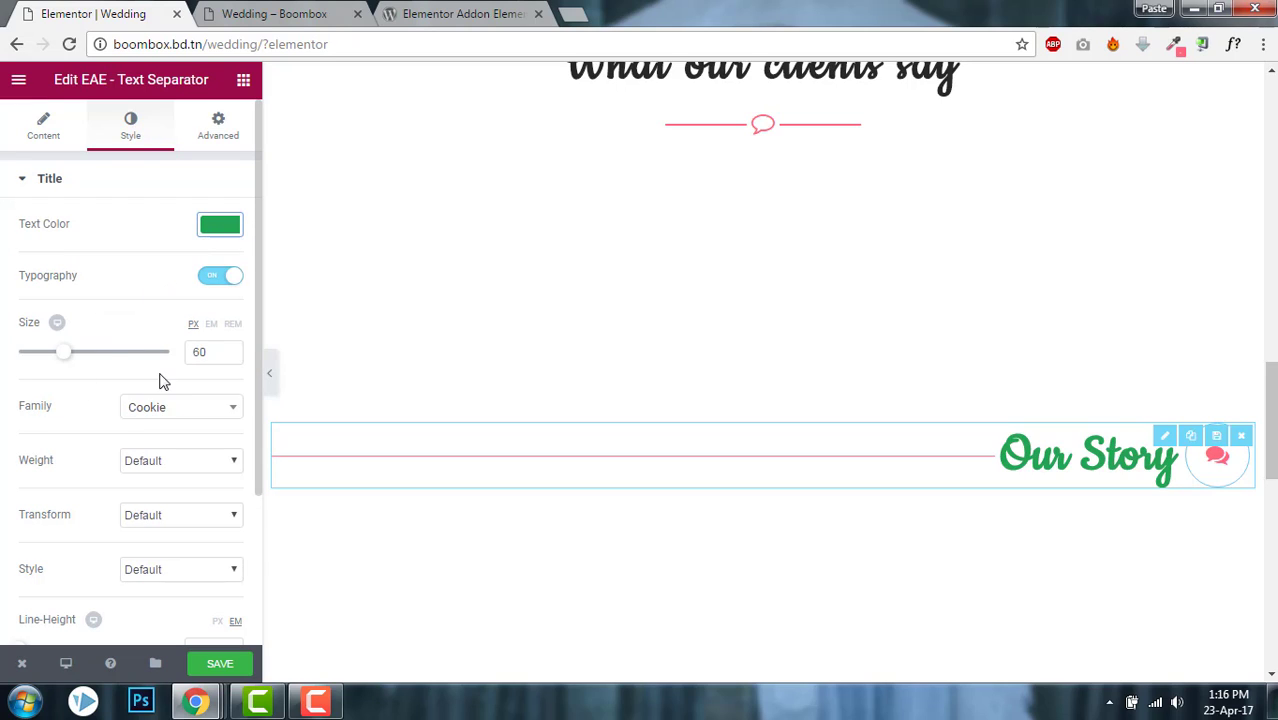
pyautogui.moveTo(259, 270); pyautogui.dragTo(264, 420)
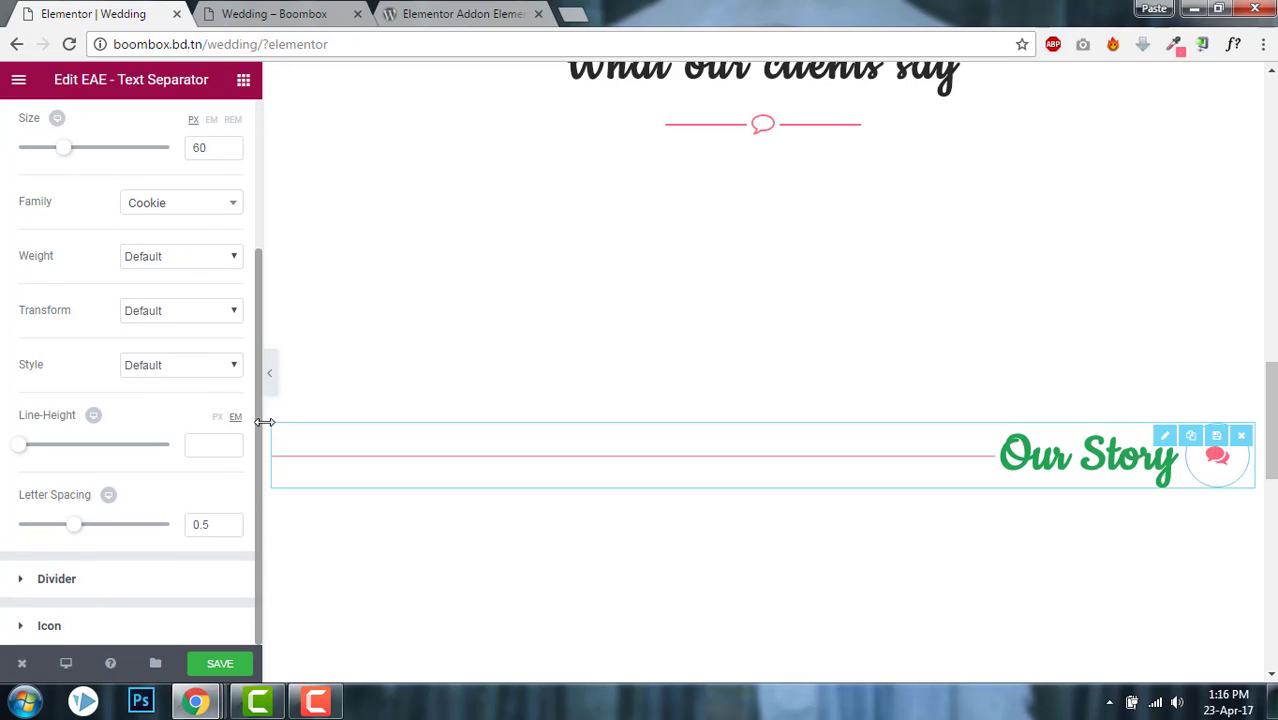
# Set the divider color to the green preset
pyautogui.click(94, 581)
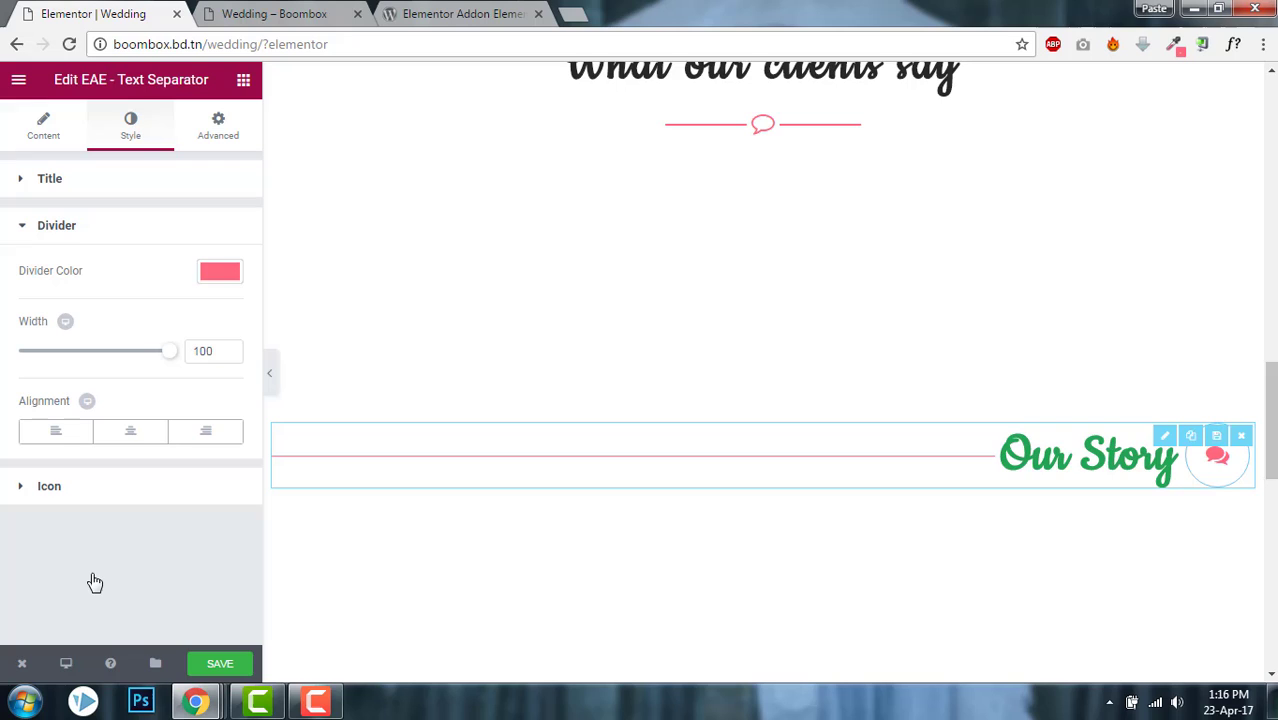
pyautogui.click(231, 276)
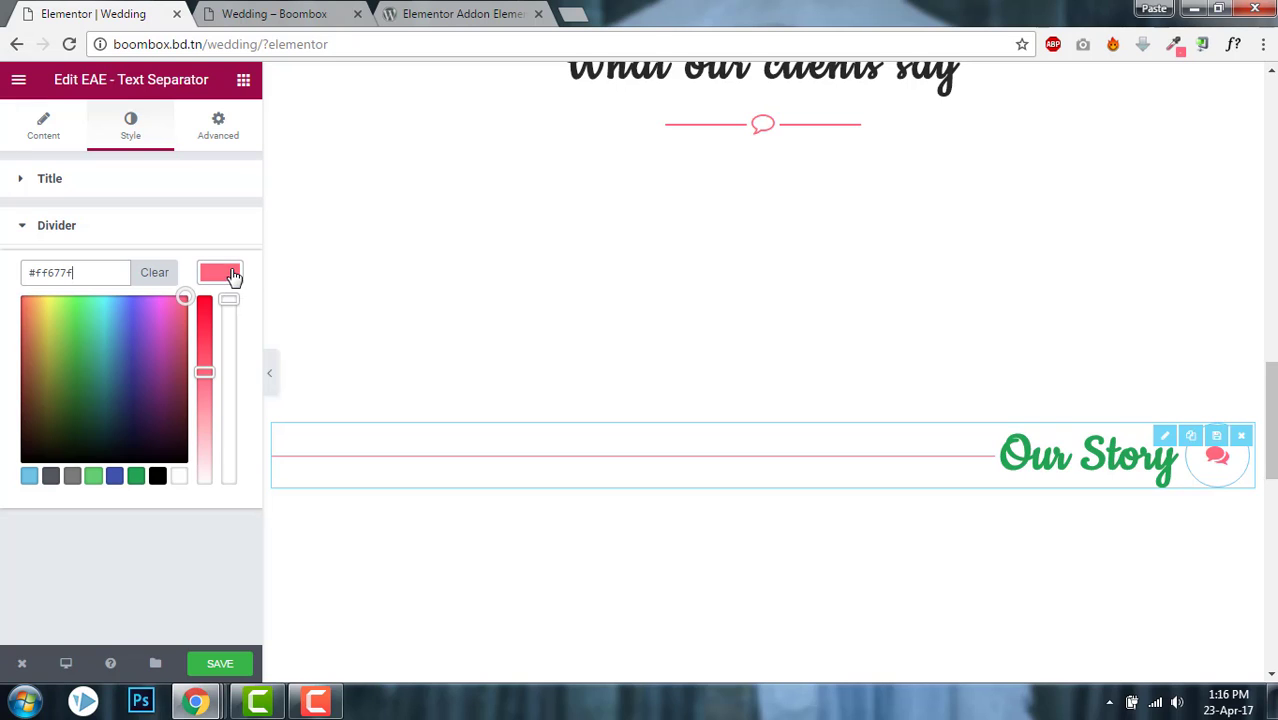
pyautogui.click(136, 476)
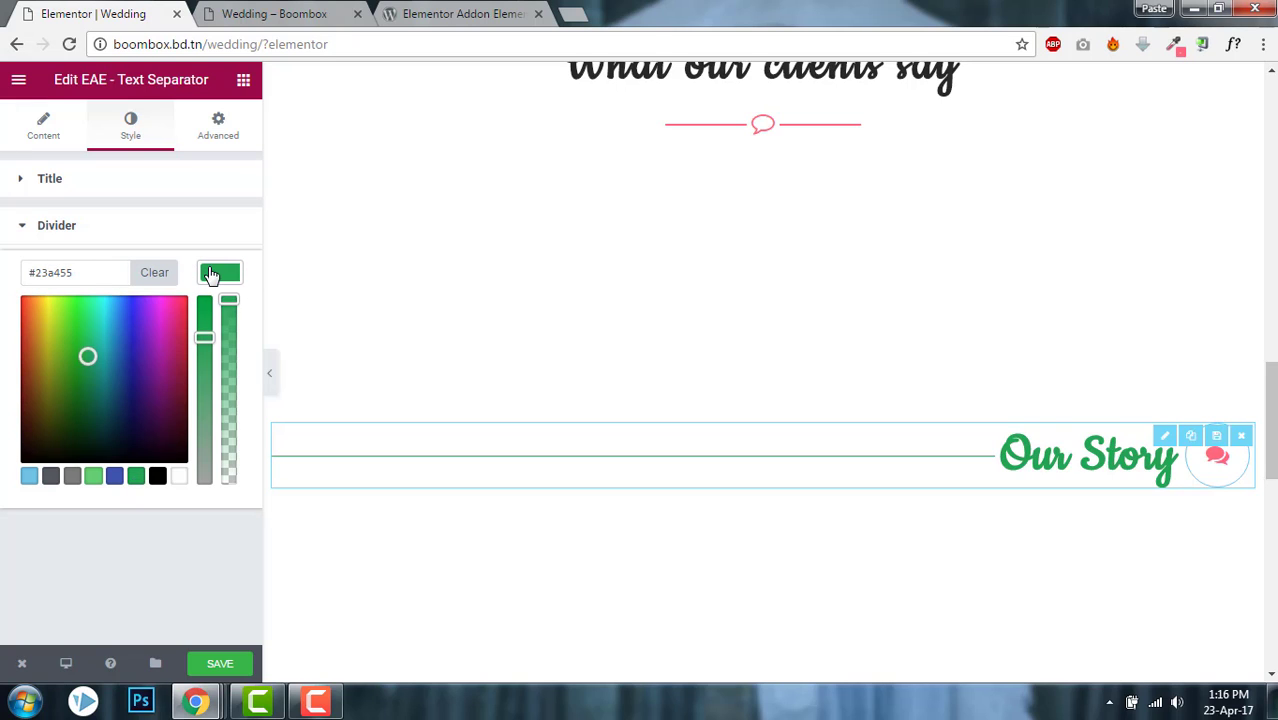
pyautogui.click(210, 276)
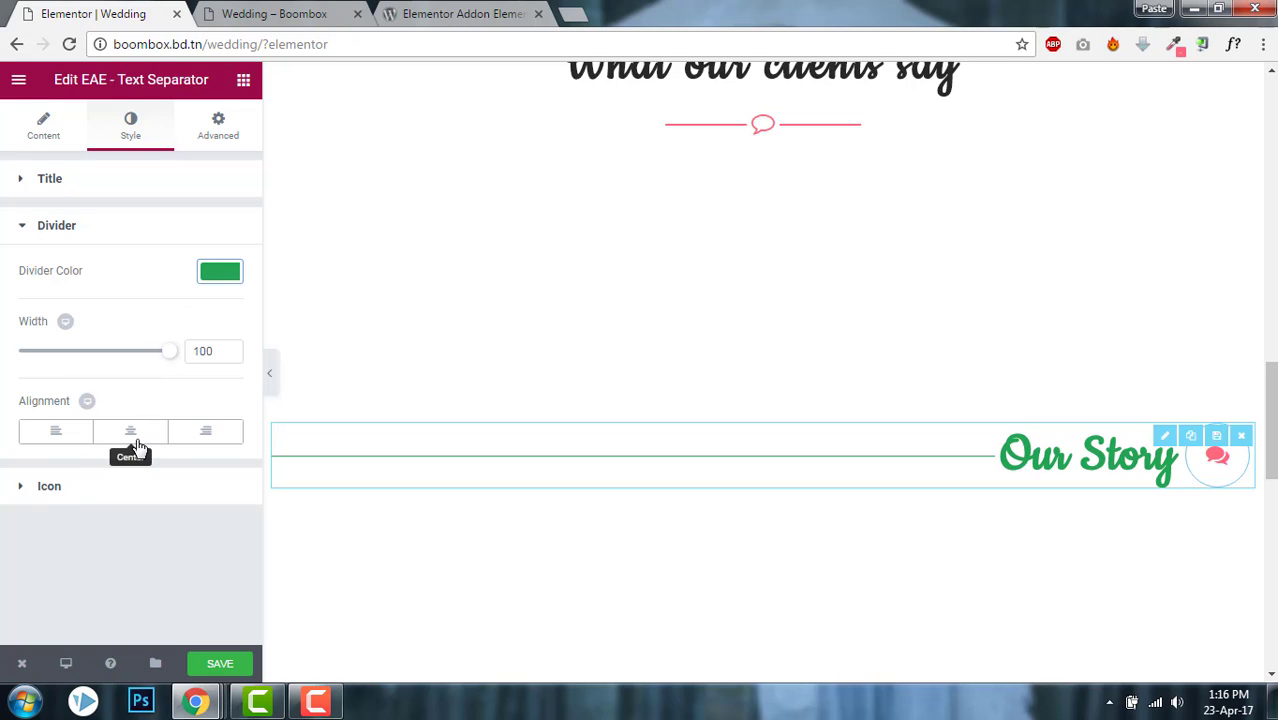
# Shorten the divider to width 56 with right alignment, previewing the result
pyautogui.click(40, 430)
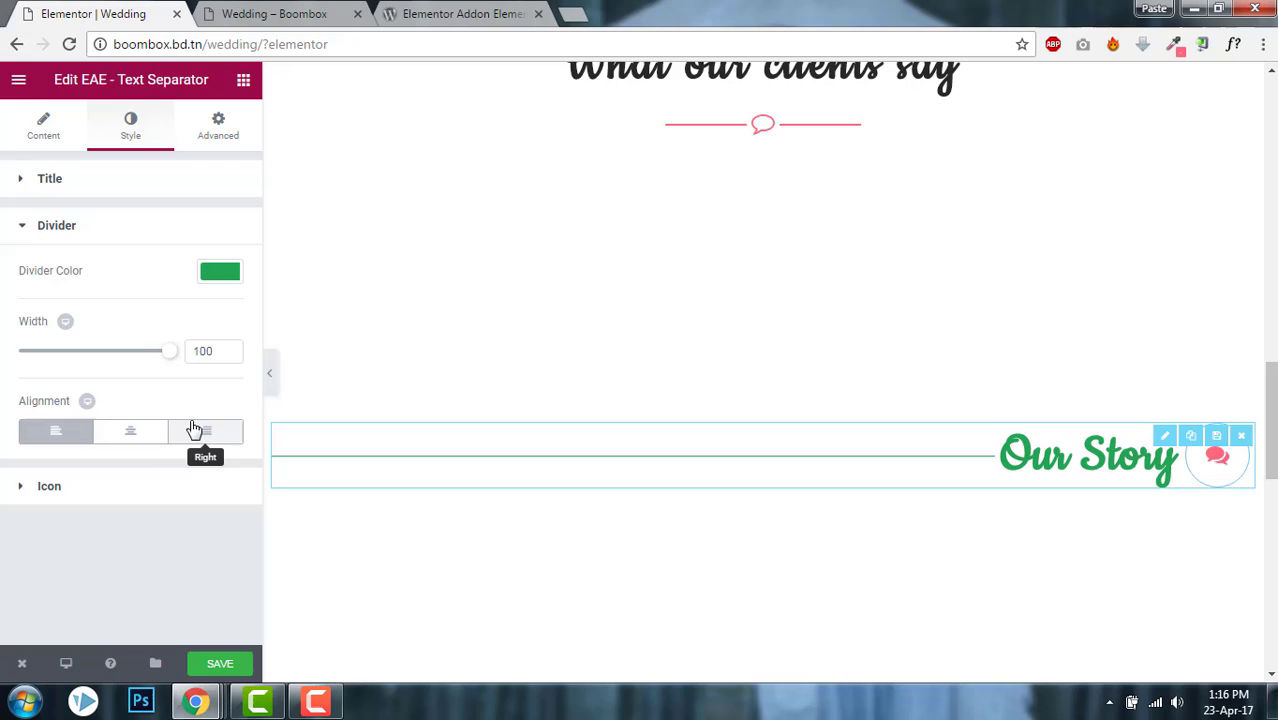
pyautogui.click(190, 430)
pyautogui.click(138, 431)
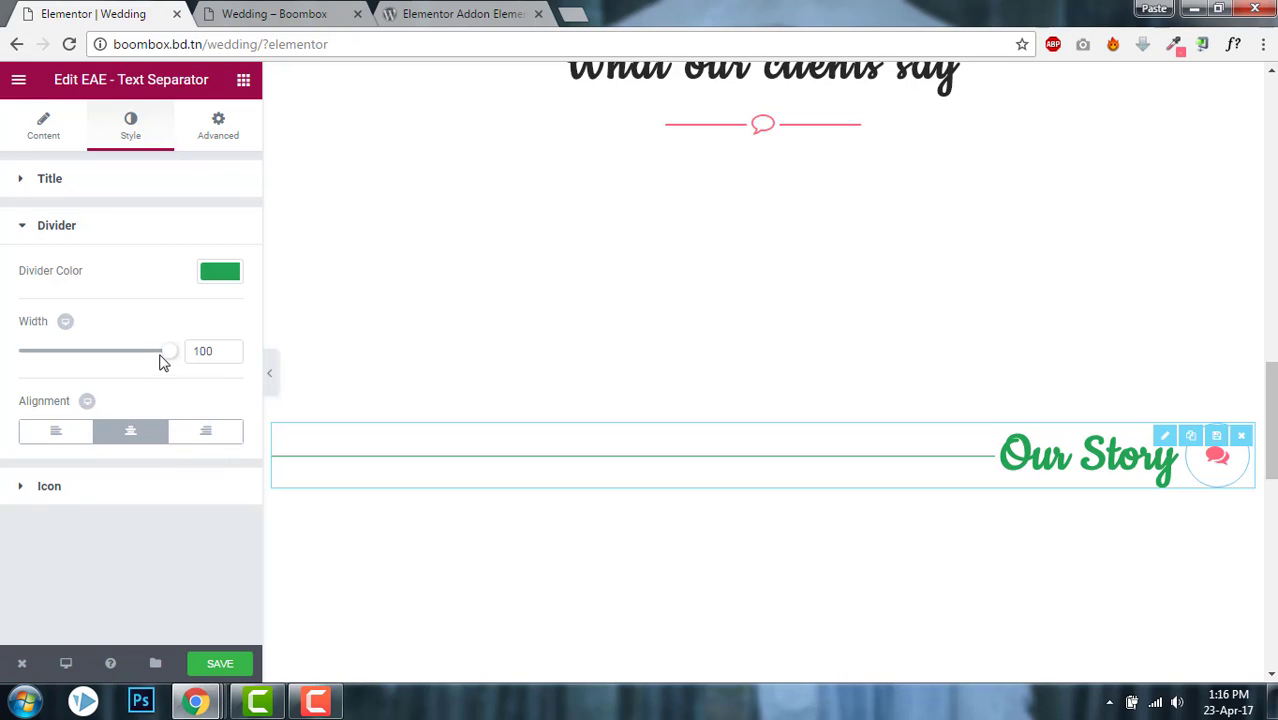
pyautogui.moveTo(168, 351); pyautogui.dragTo(103, 361)
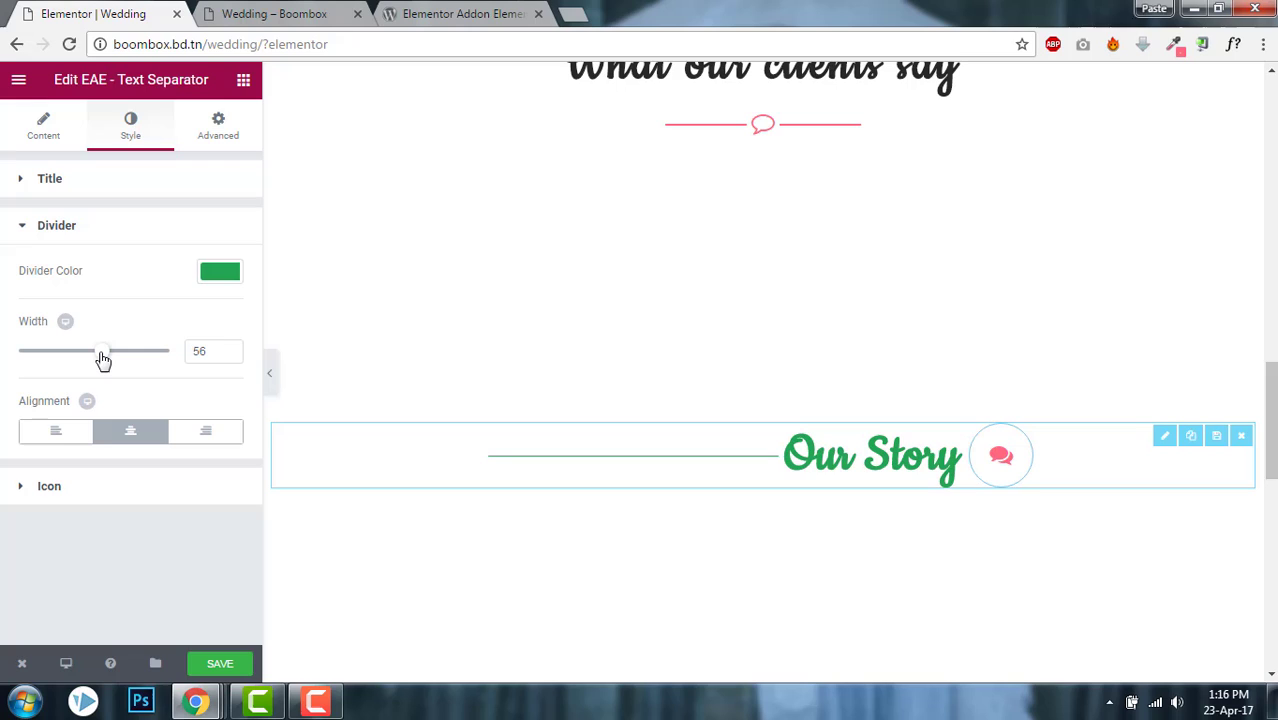
pyautogui.click(201, 438)
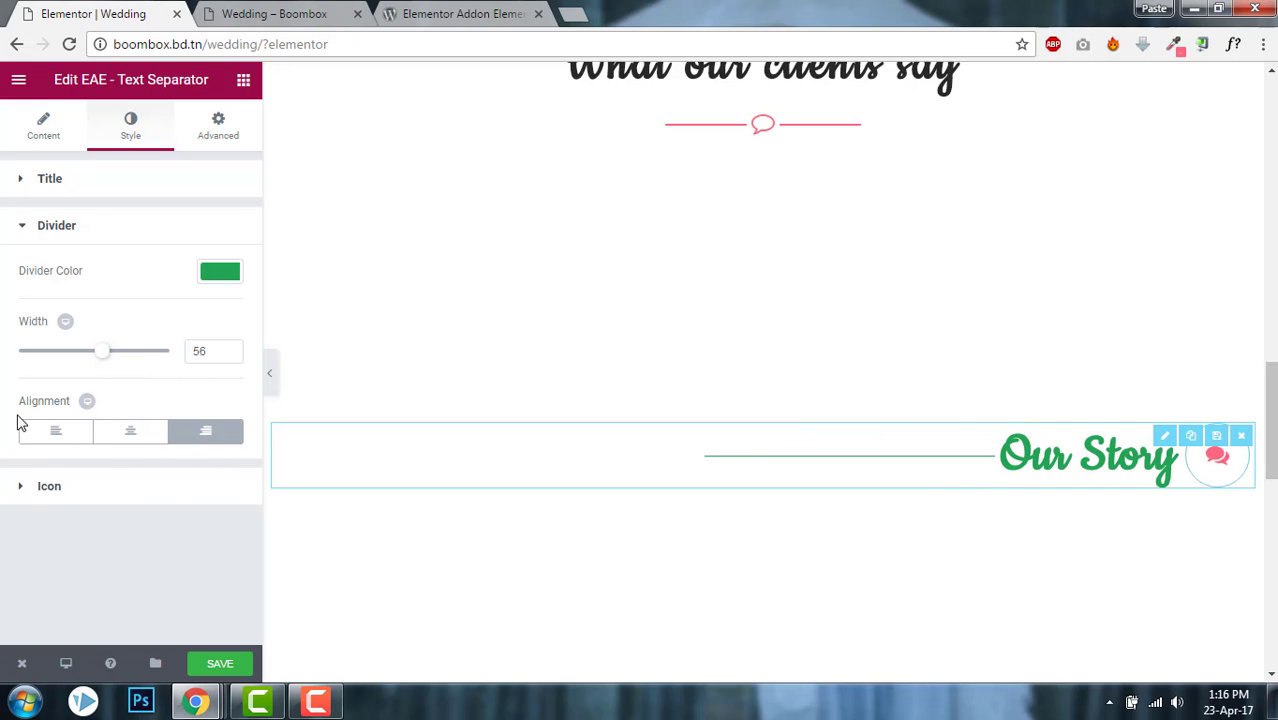
pyautogui.click(49, 436)
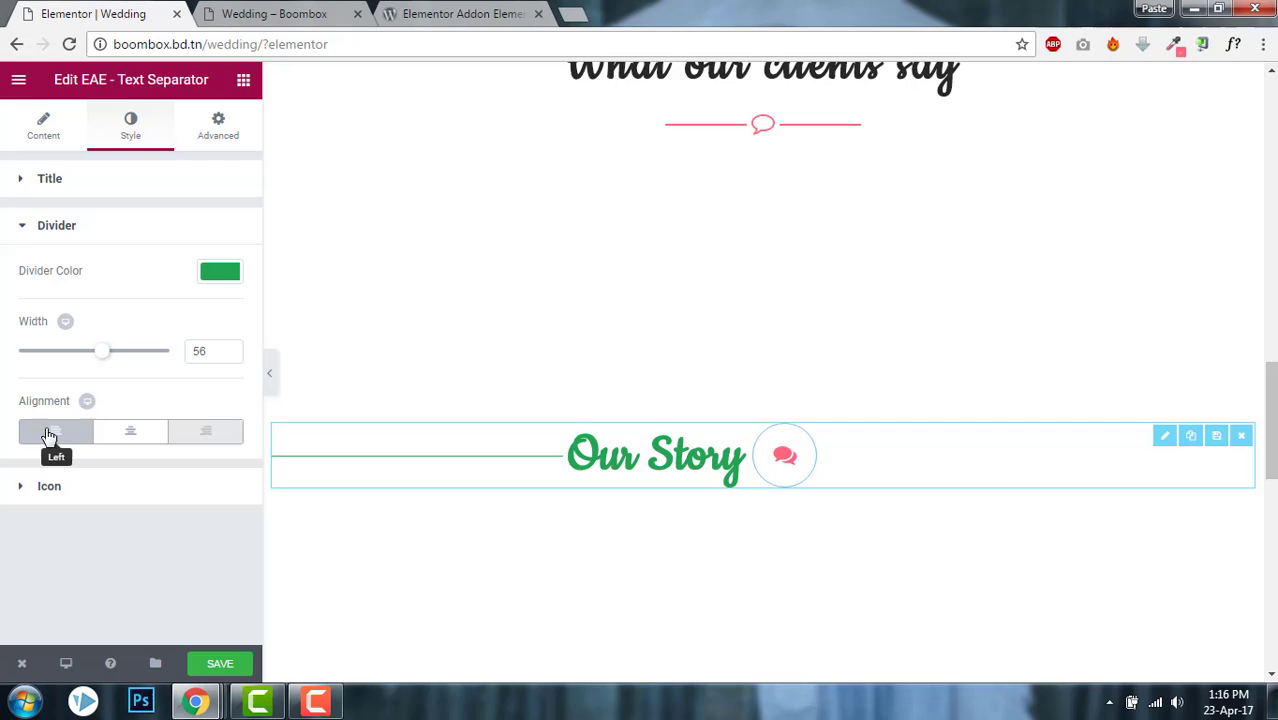
pyautogui.click(205, 432)
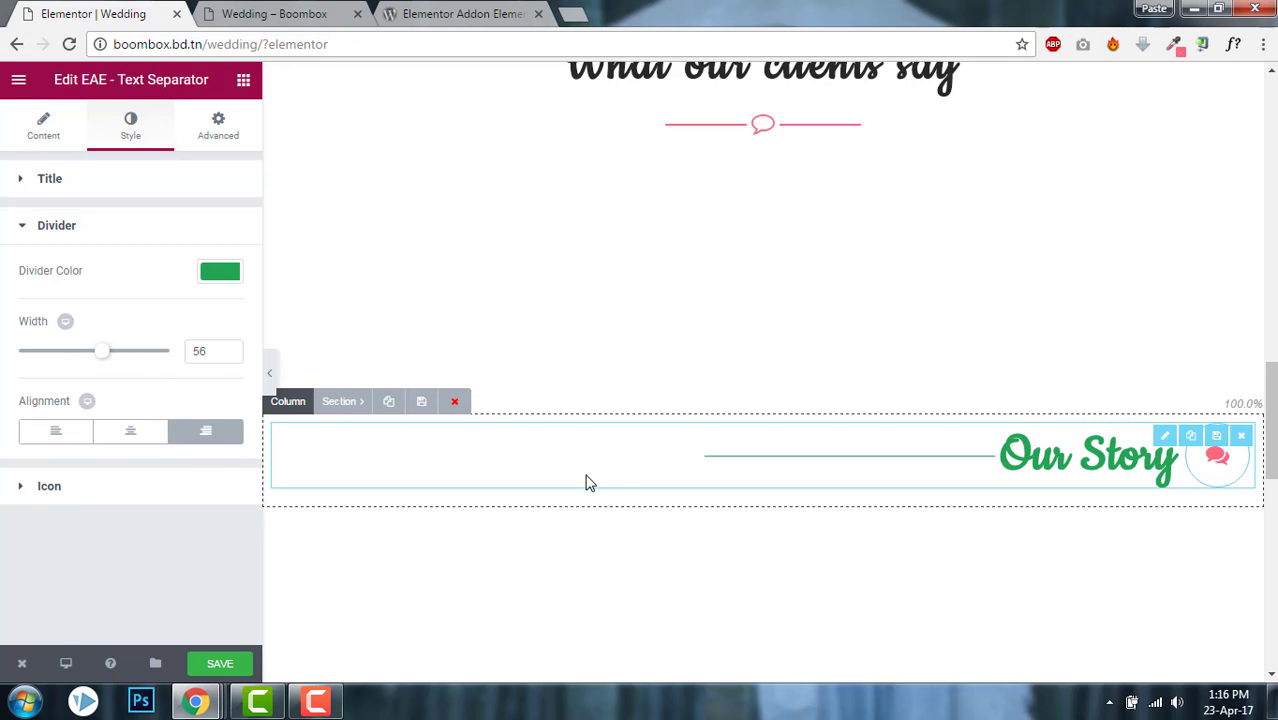
pyautogui.click(271, 374)
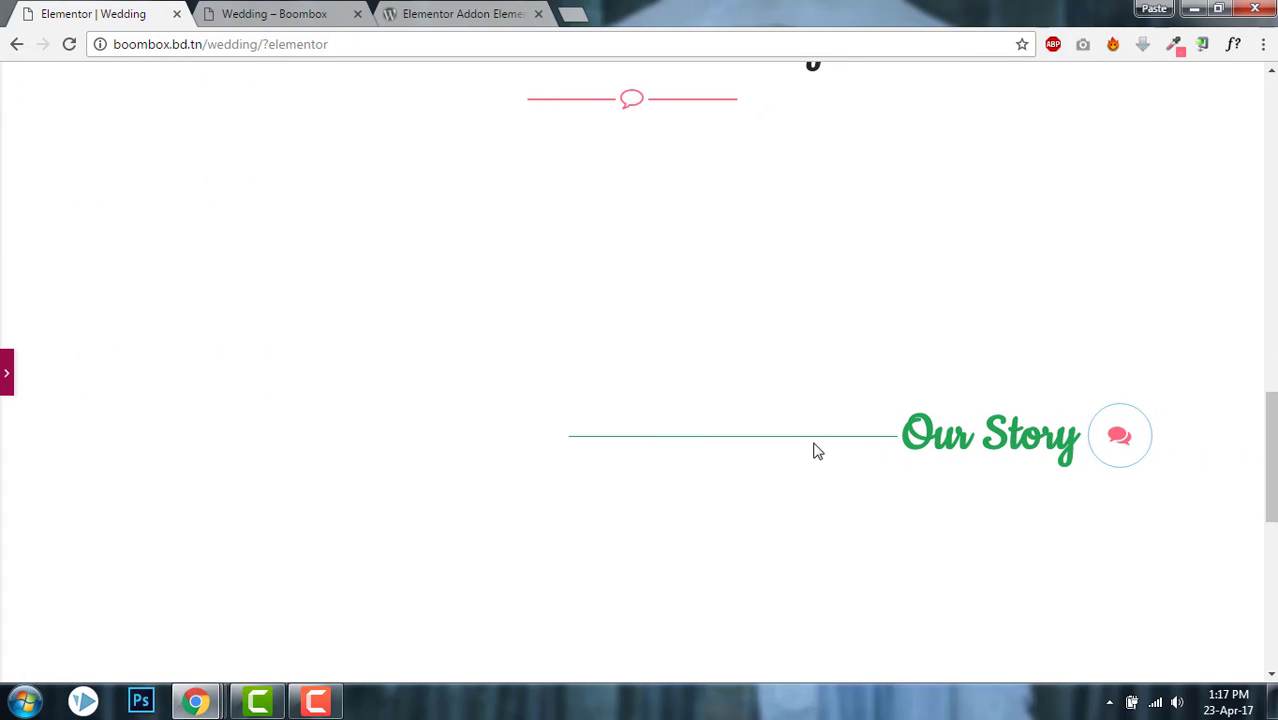
pyautogui.click(6, 372)
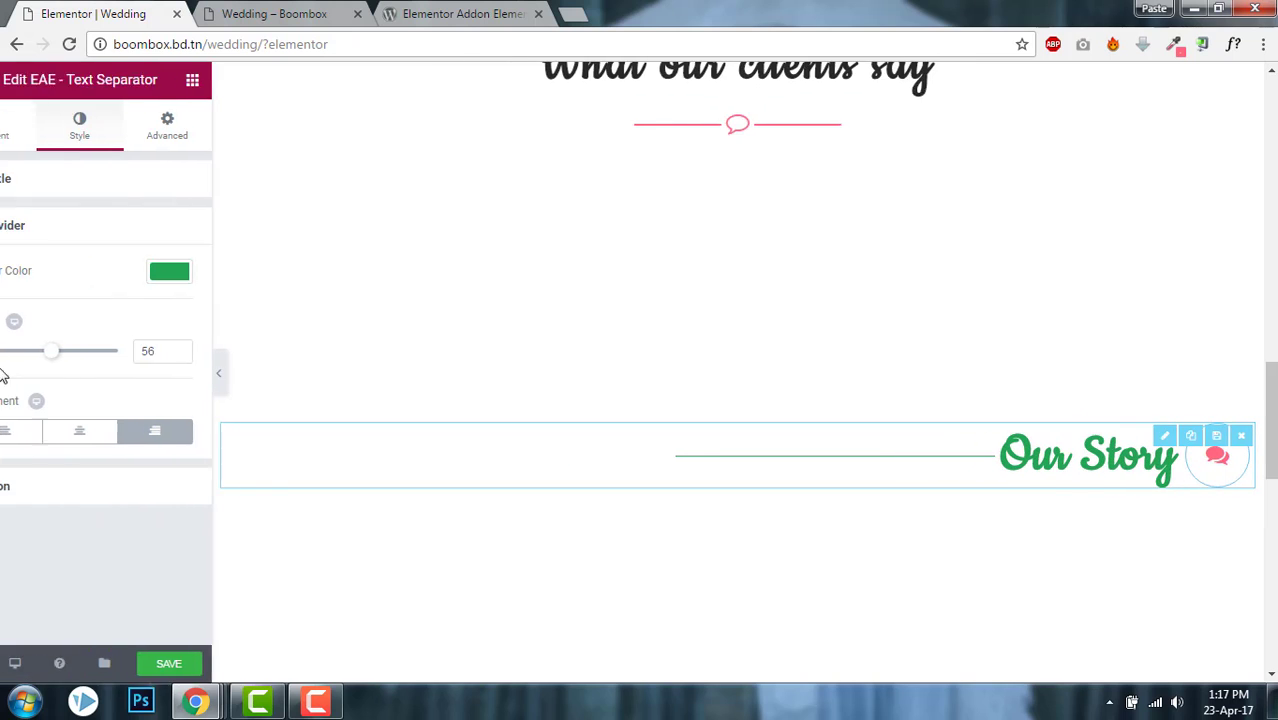
# Set the comments icon's Primary Color to the green preset swatch
pyautogui.click(118, 492)
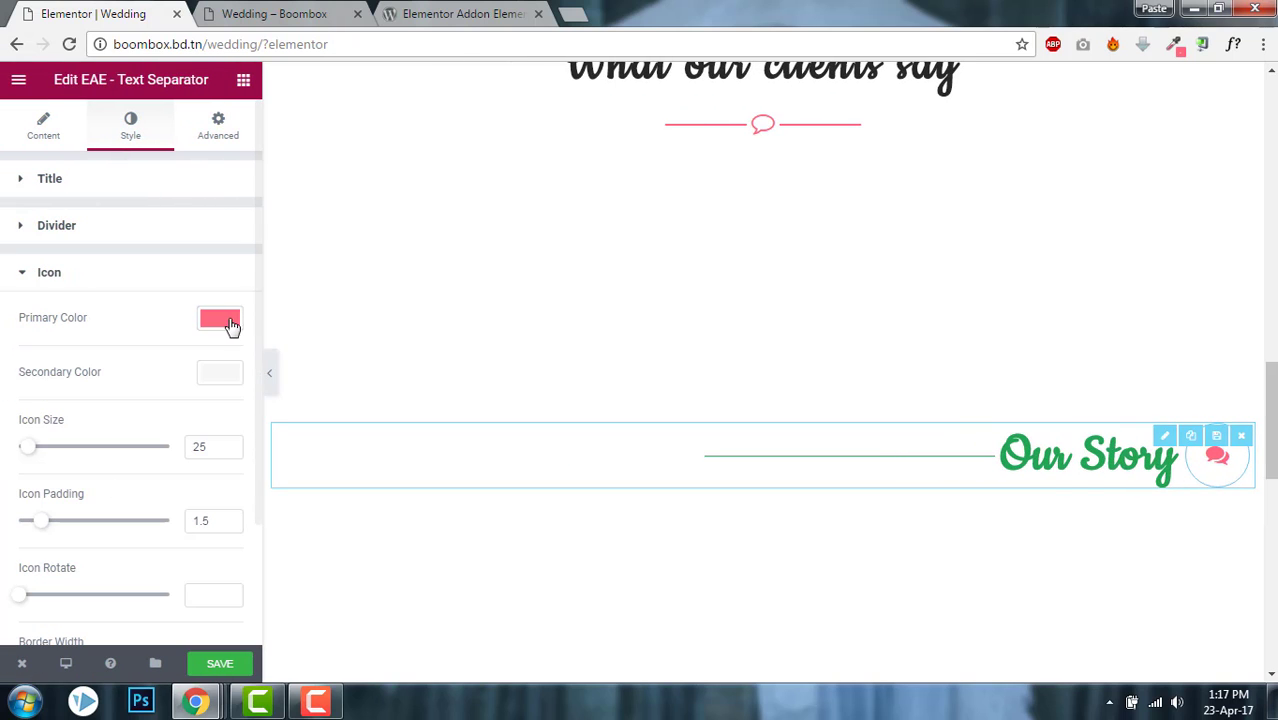
pyautogui.click(220, 319)
pyautogui.click(138, 523)
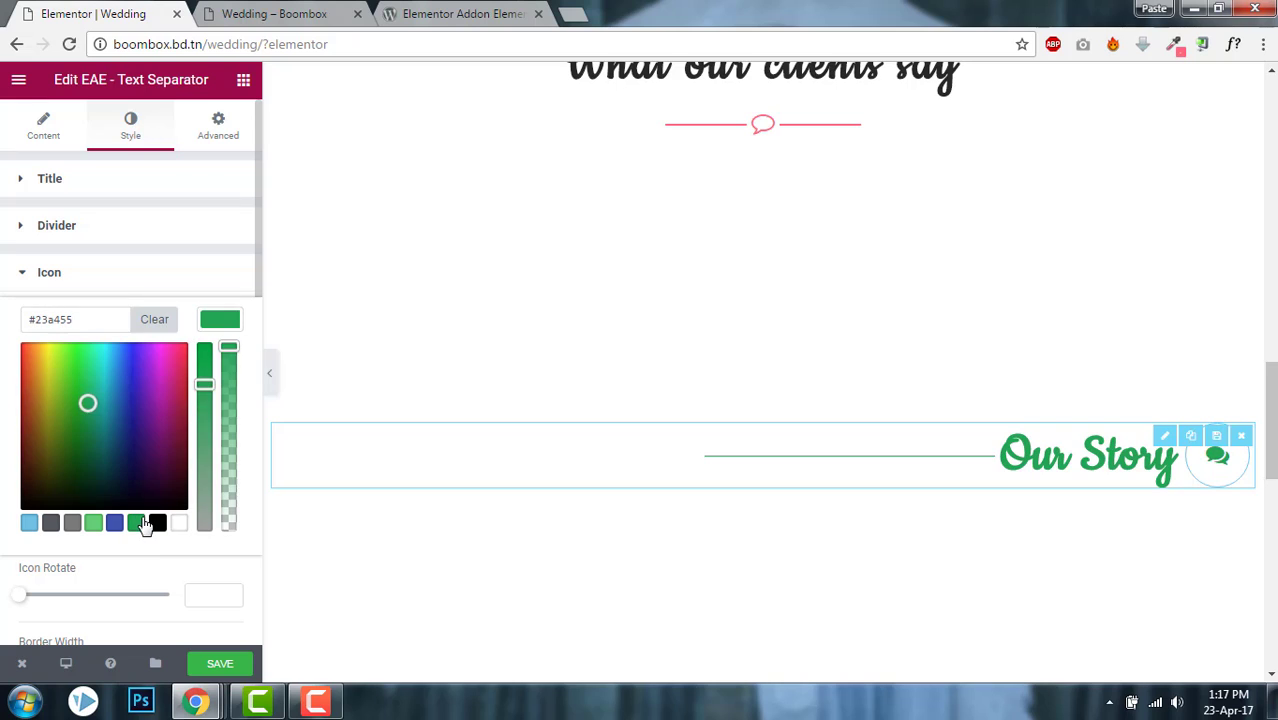
pyautogui.click(236, 320)
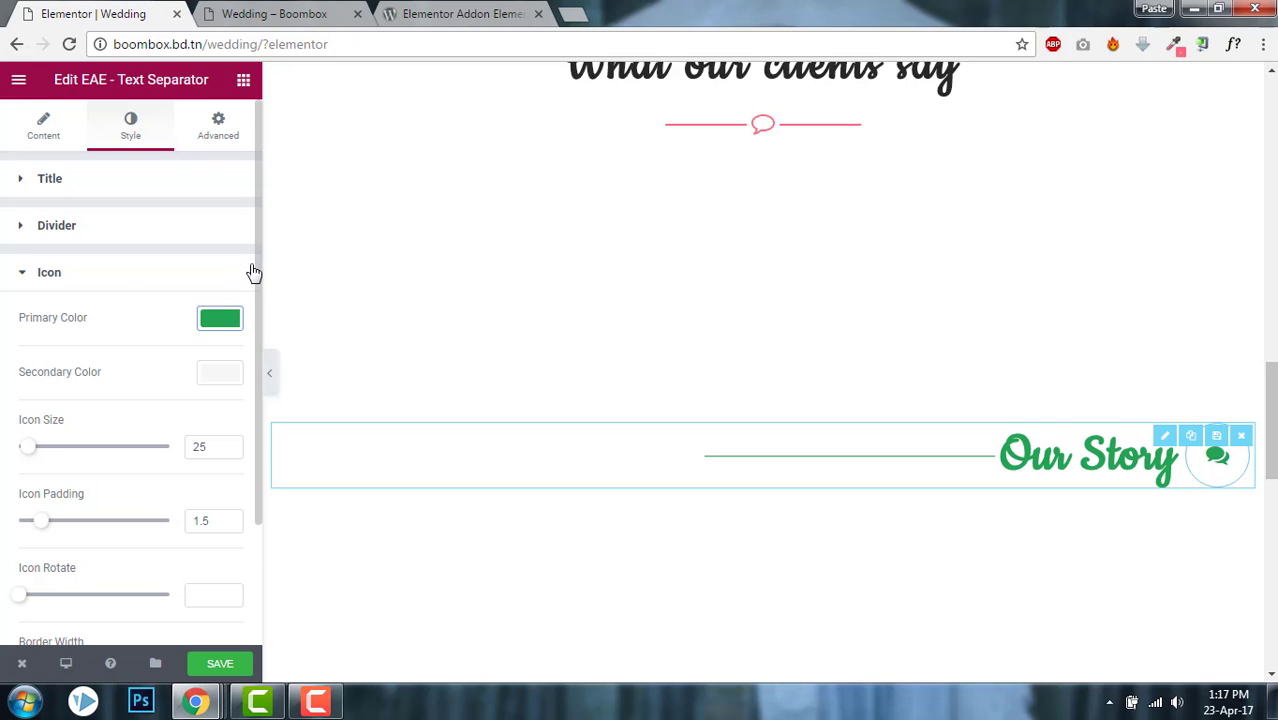
pyautogui.moveTo(256, 267); pyautogui.dragTo(279, 403)
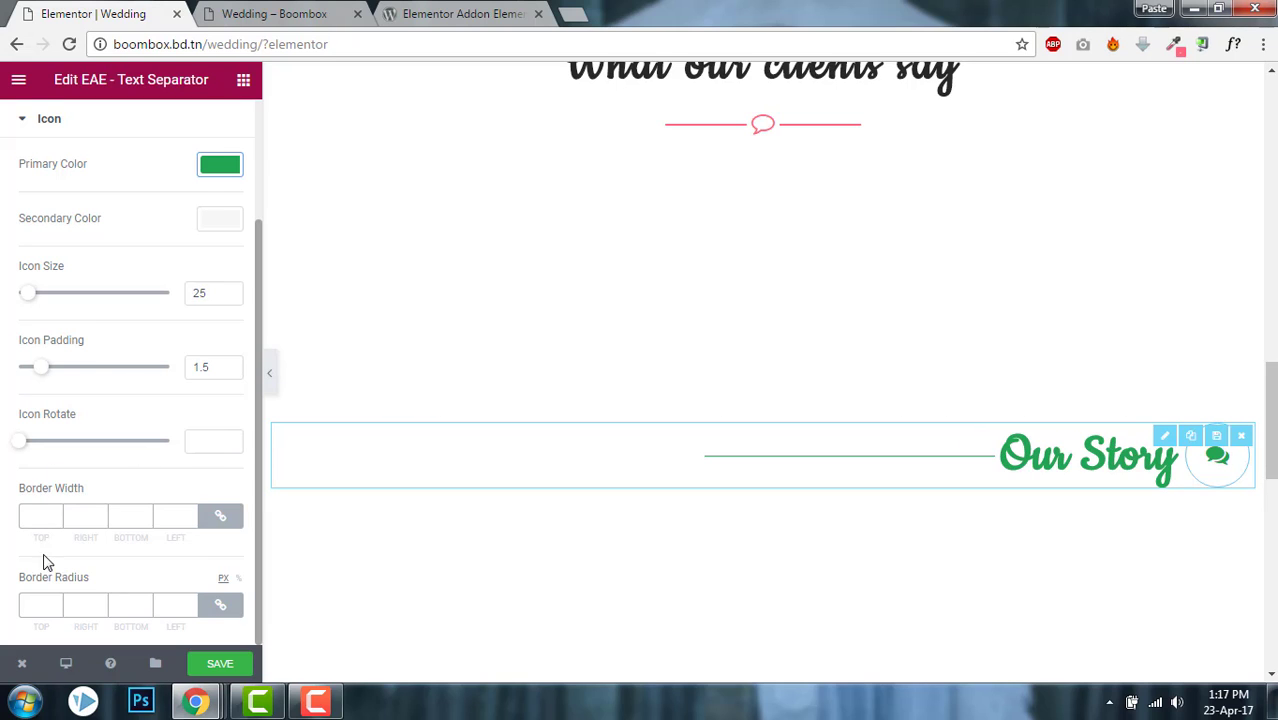
pyautogui.scroll(3, 240, 285)
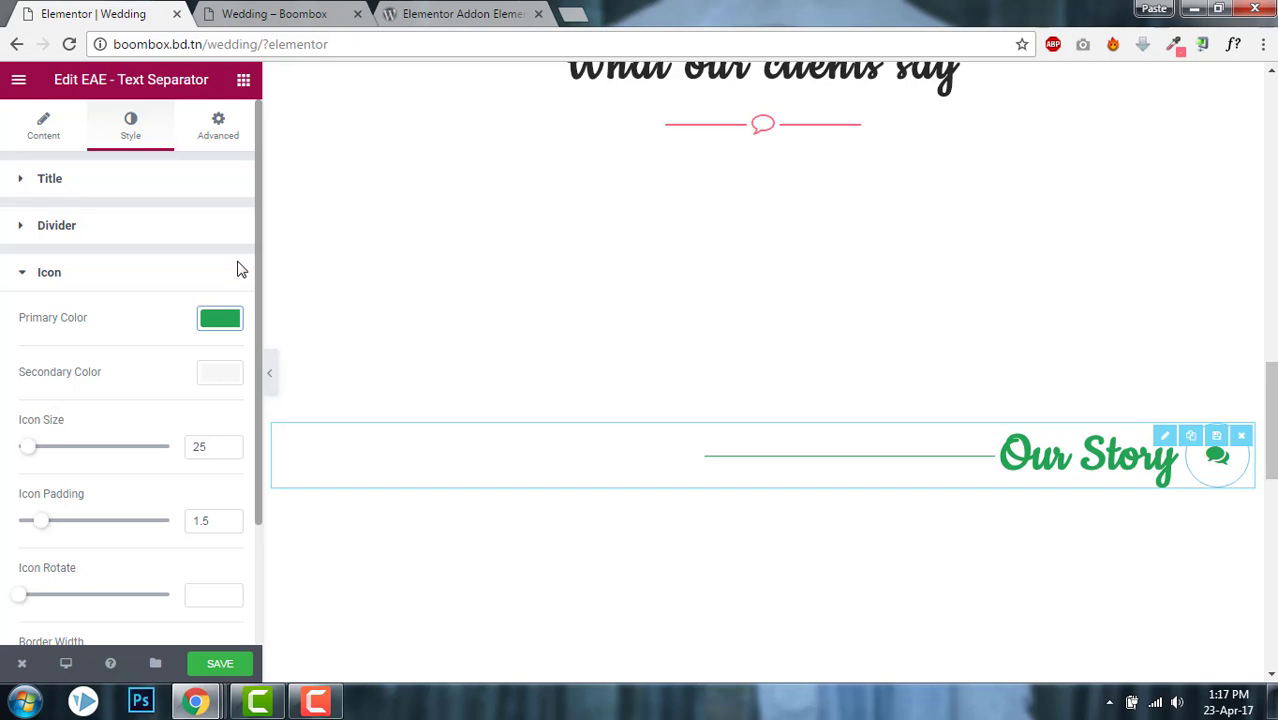
# Scroll the canvas up to the LET US PLAN YOUR PERFECT WEDDING banner
pyautogui.scroll(-1, 240, 270)
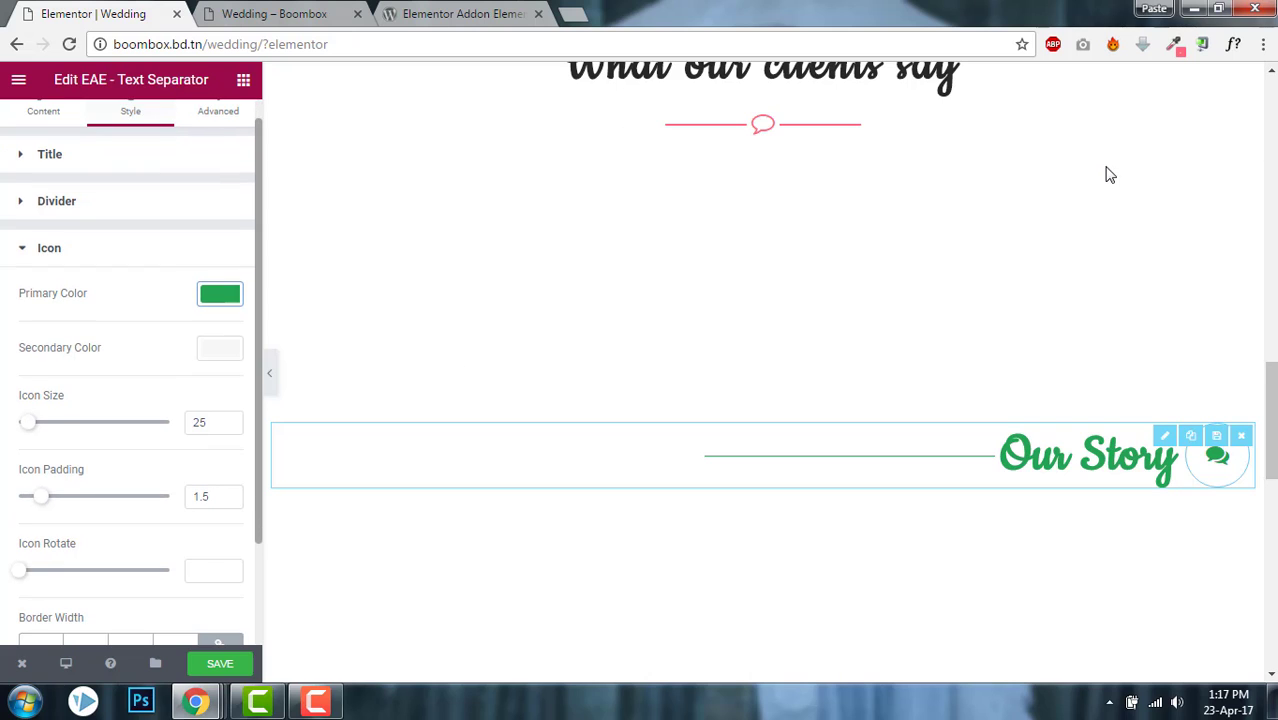
pyautogui.scroll(3, 1270, 400)
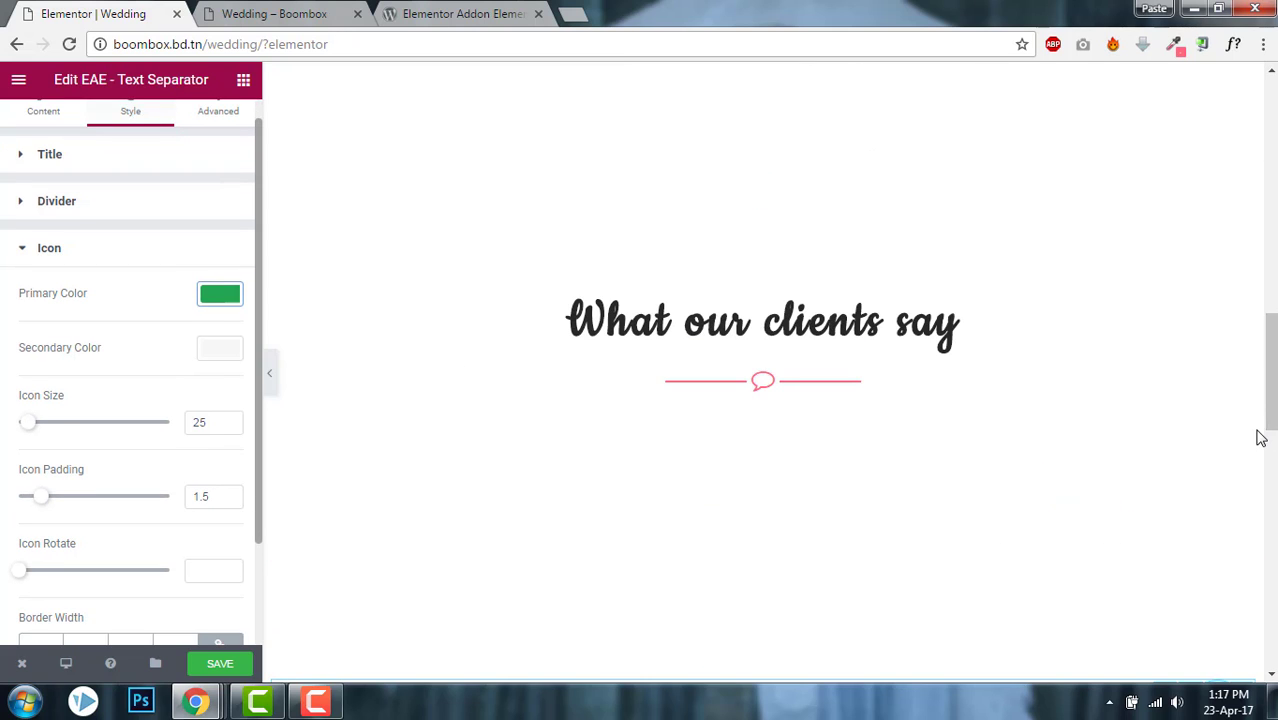
pyautogui.scroll(2, 1258, 434)
pyautogui.scroll(3, 1258, 434)
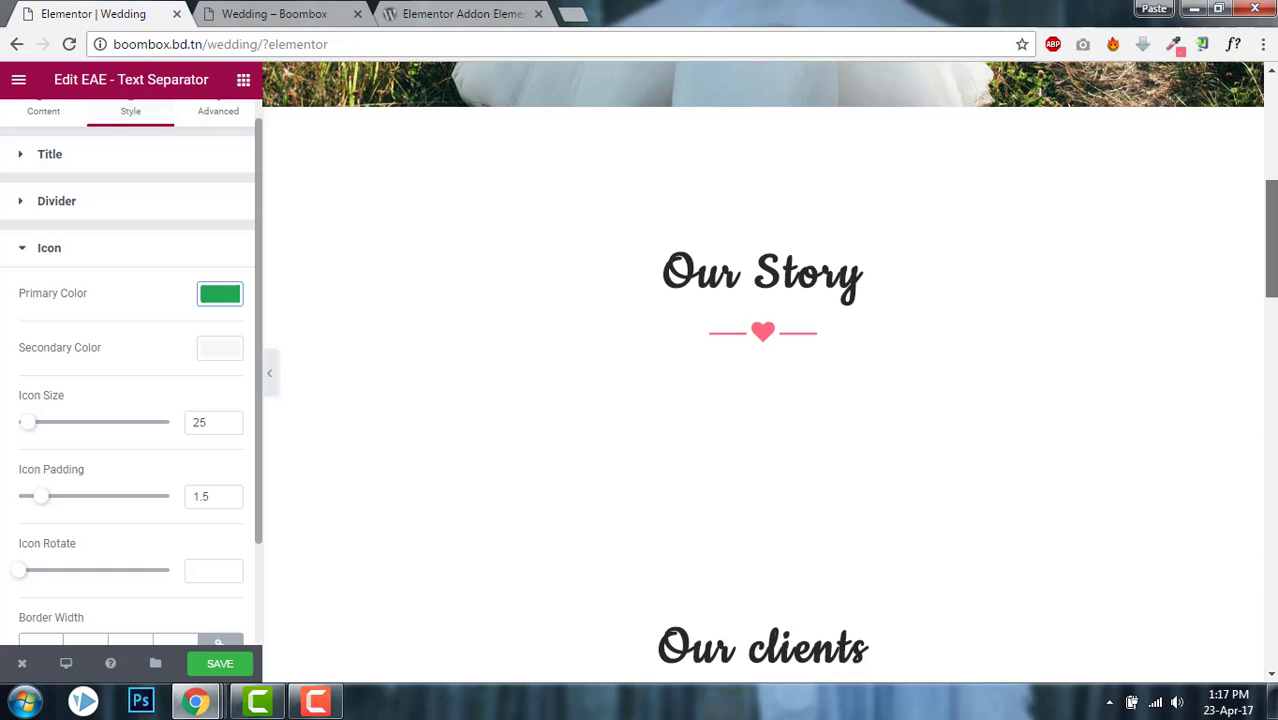
pyautogui.scroll(1, 769, 374)
pyautogui.scroll(3, 769, 374)
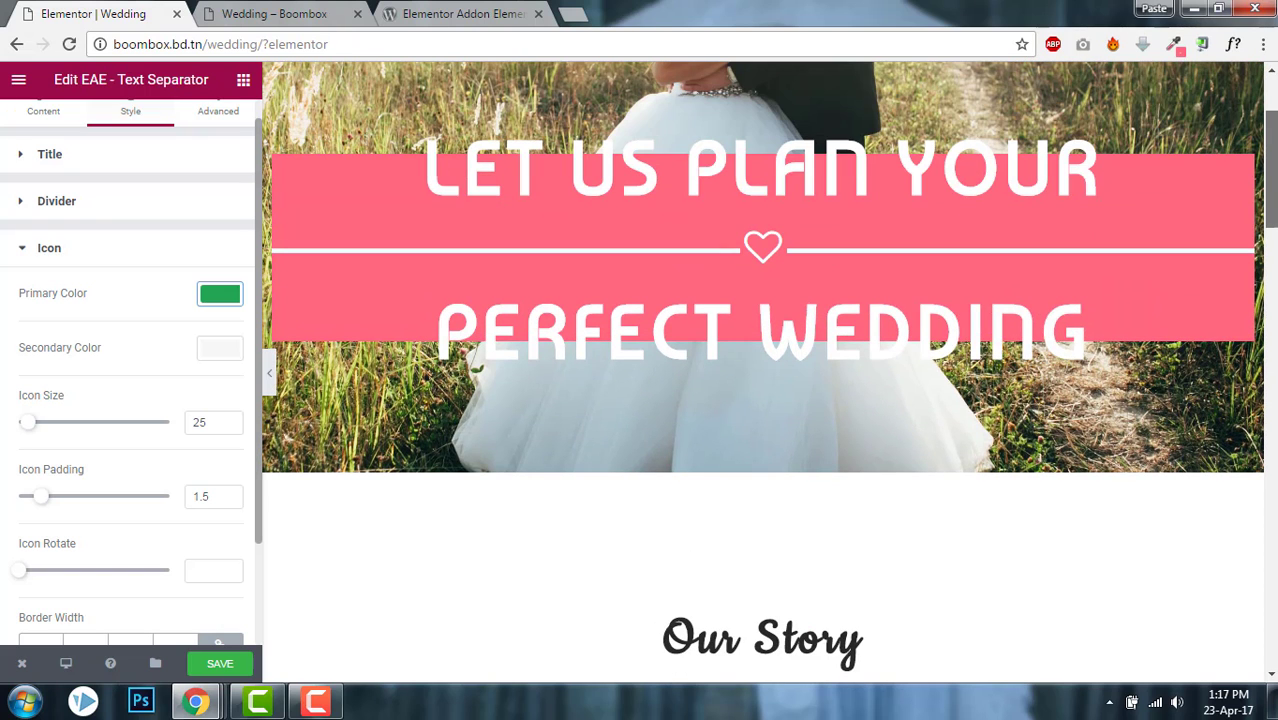